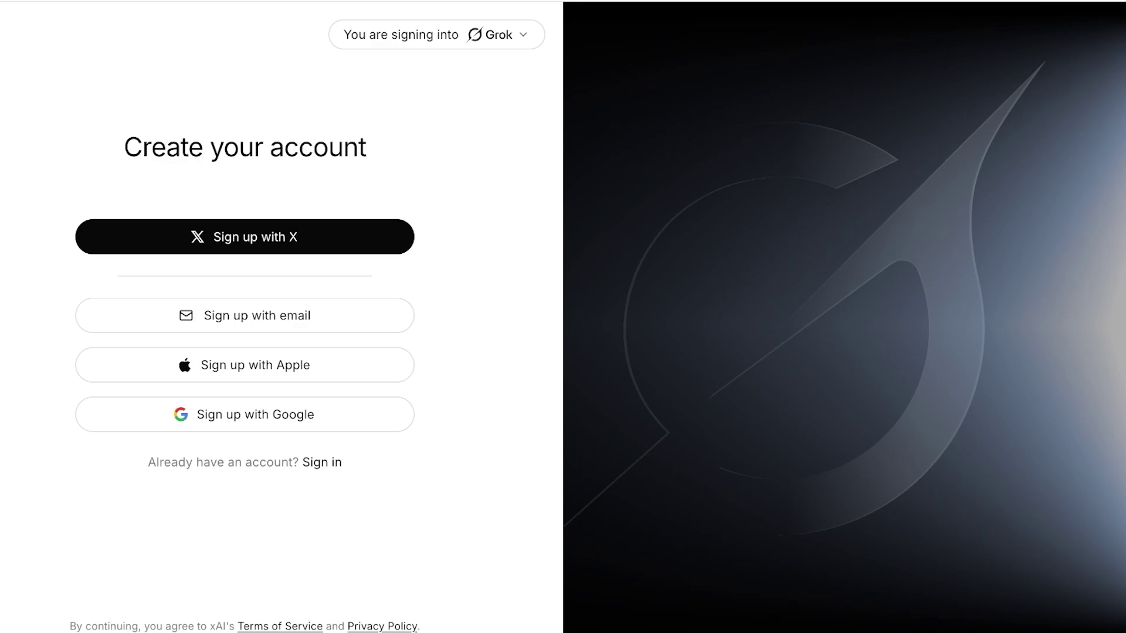
Step: Sign up for Grok with Google, using the first listed Google account
click(245, 414)
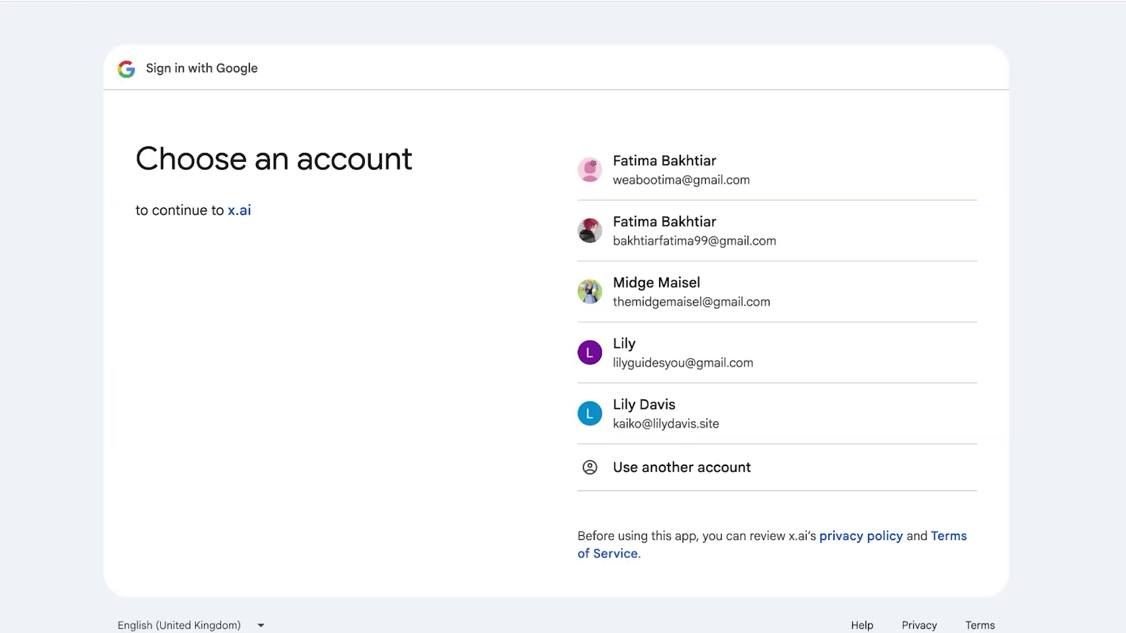
click(680, 170)
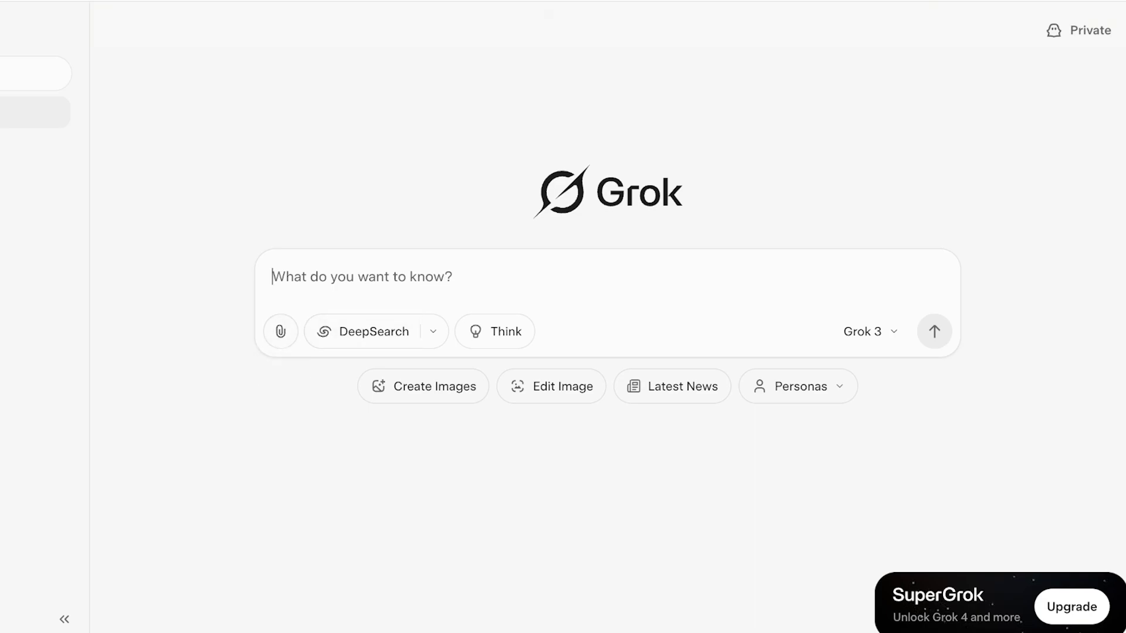
Step: Examine the model selector's options and the available attachment sources for the prompt
click(870, 331)
click(779, 165)
click(871, 331)
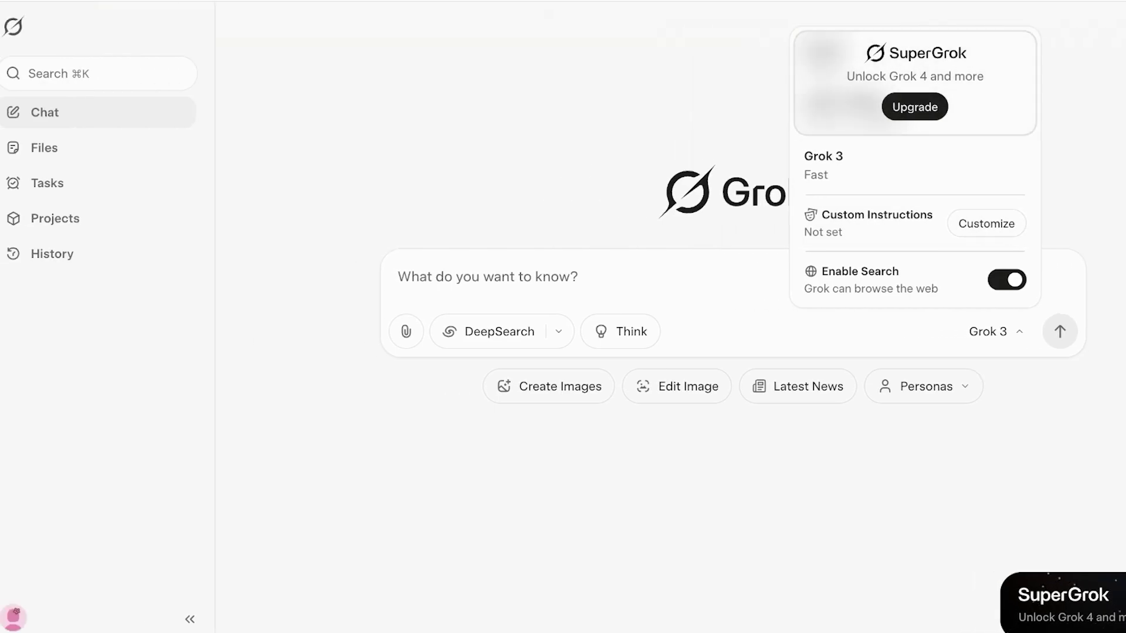
click(406, 331)
click(405, 331)
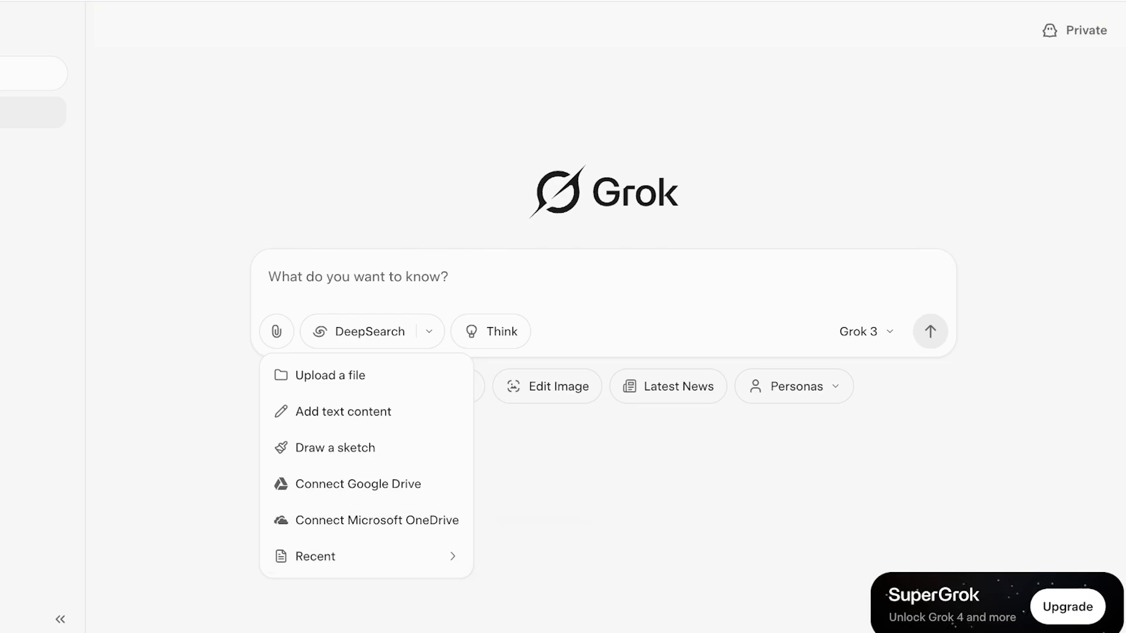
click(276, 330)
Step: Examine the DeepSearch modes, the Think mode's suggestions and the list of personas
click(429, 331)
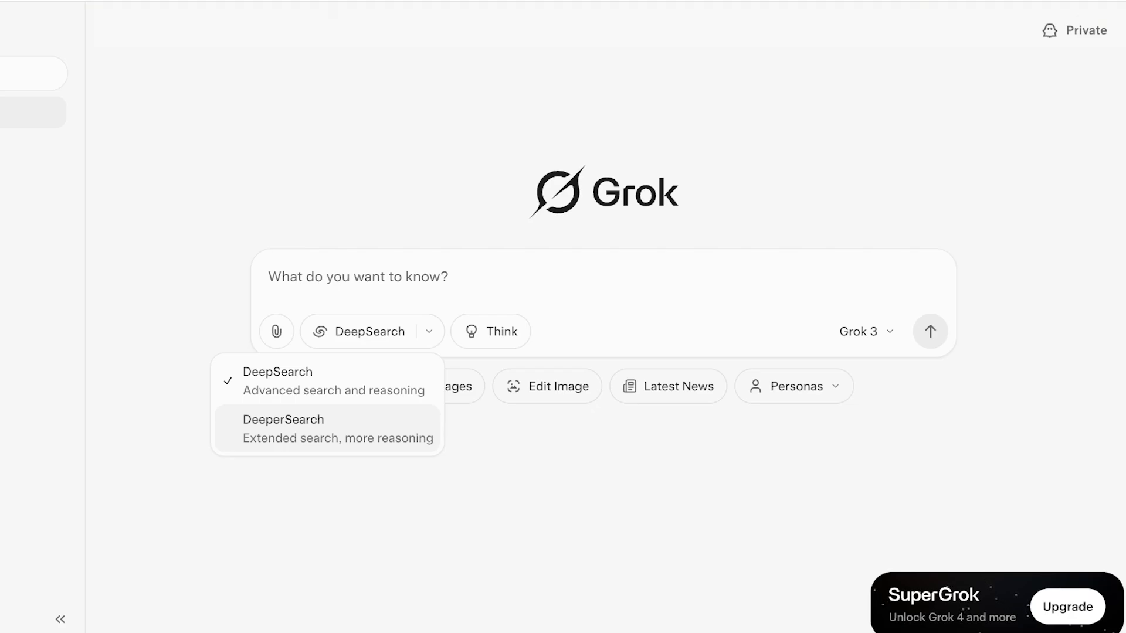
click(491, 331)
click(491, 331)
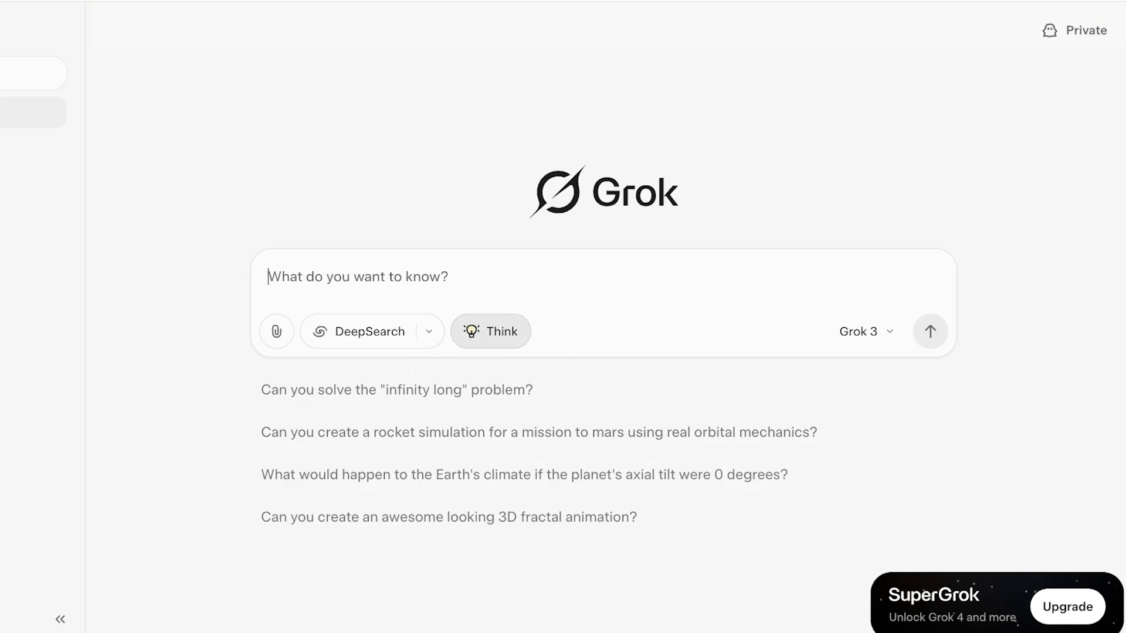
click(490, 332)
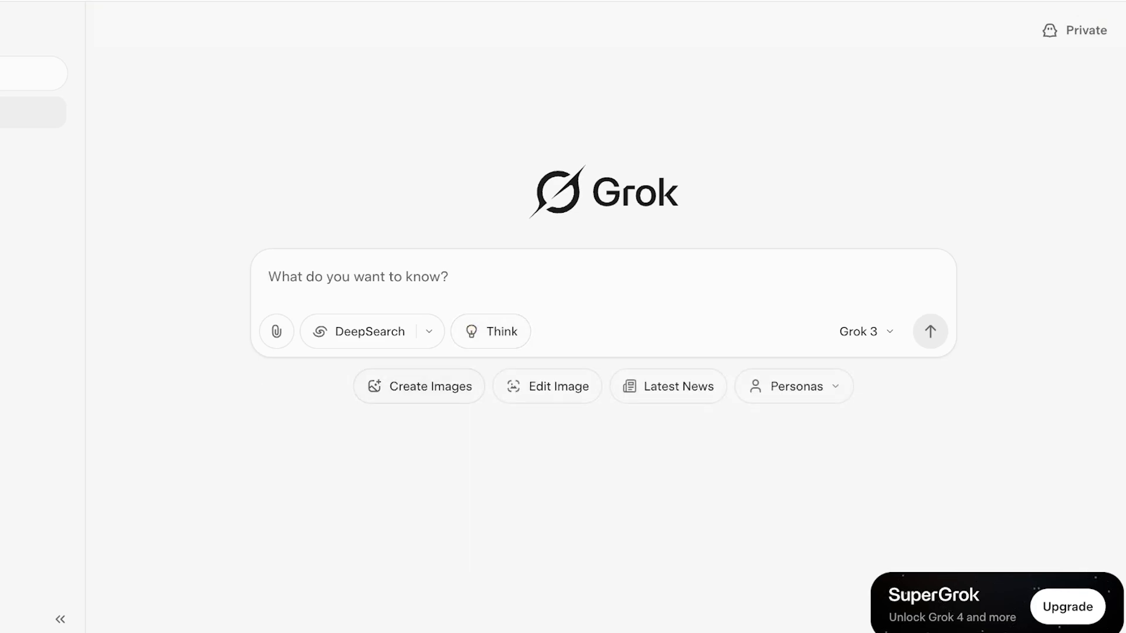
click(794, 386)
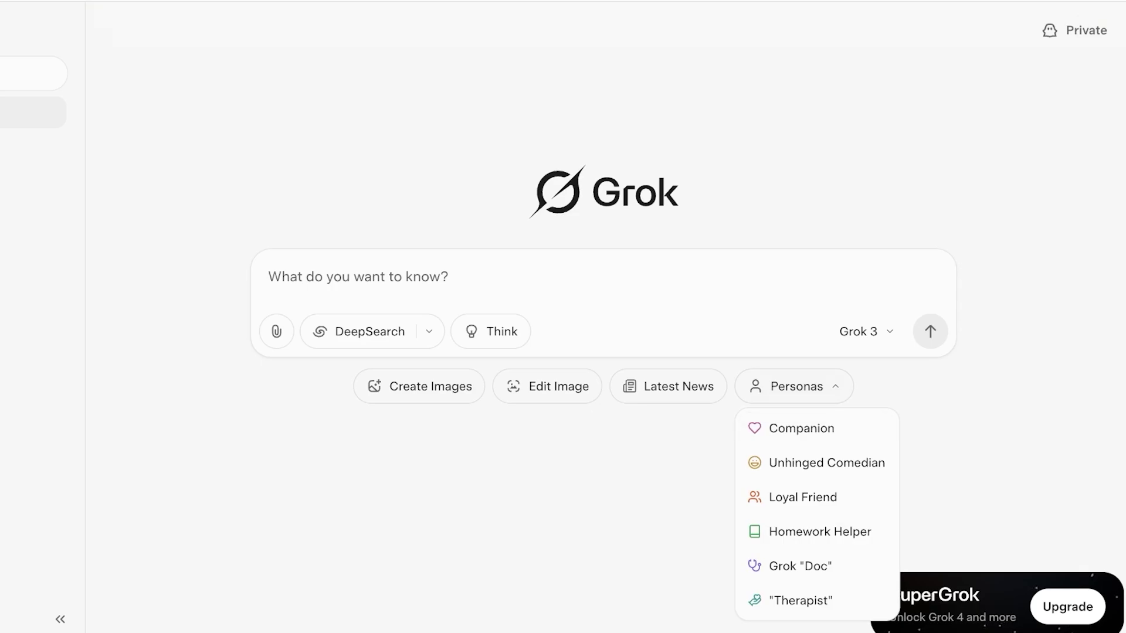
Step: Generate images from an adapted Create Images suggestion reading "Draw Isaac Newton with an apple falling on his head"
click(420, 386)
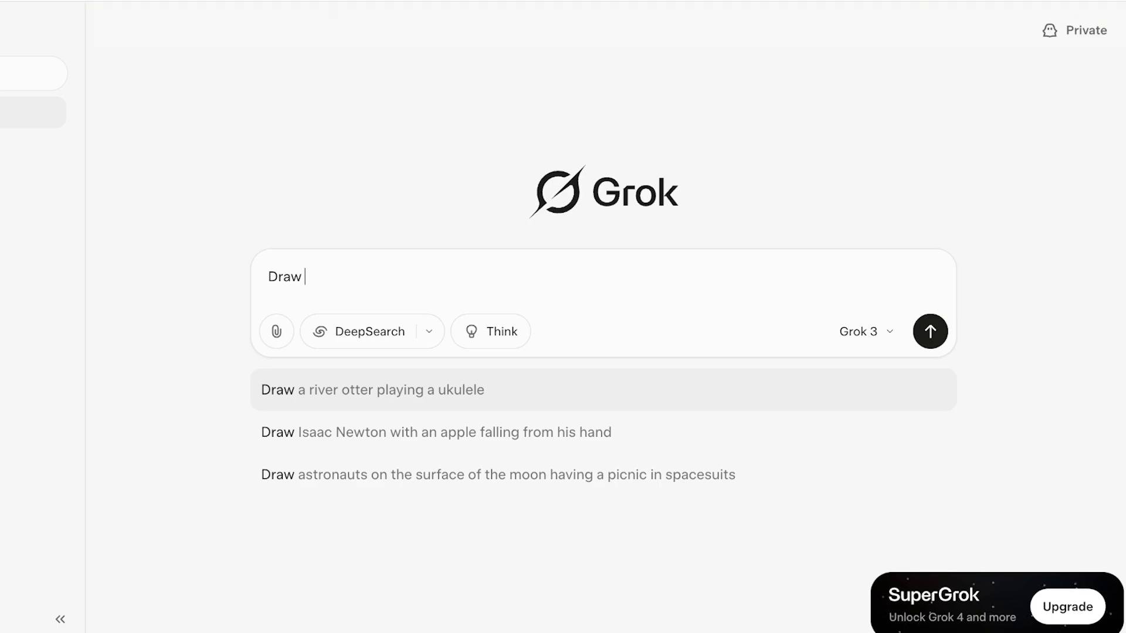
click(420, 432)
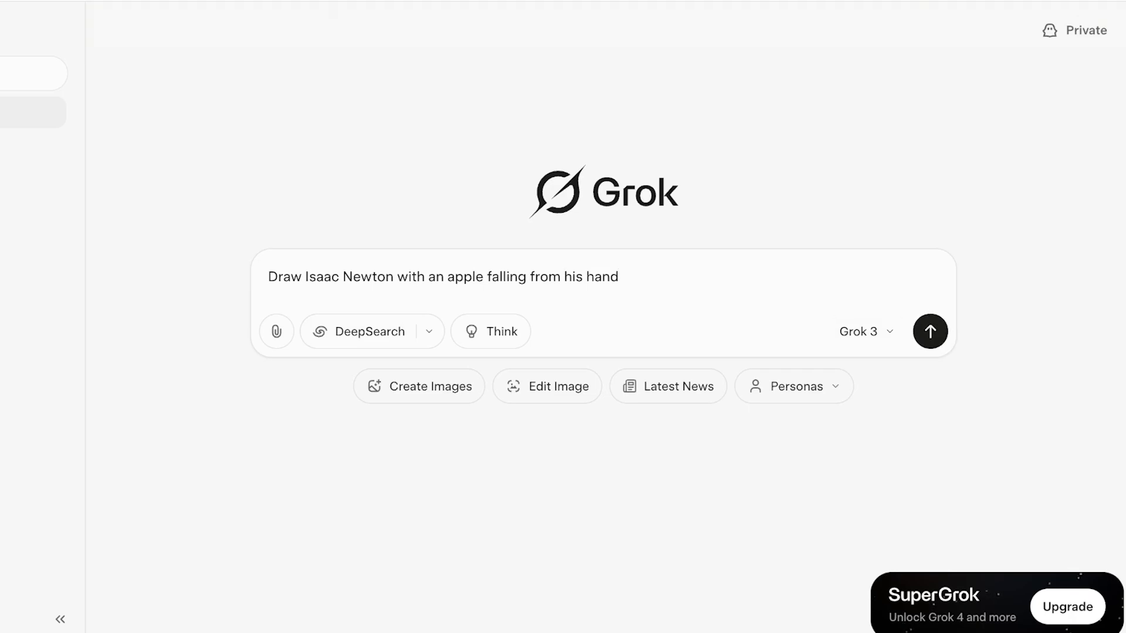
drag(619, 277, 530, 277)
key(BackSpace)
text(p)
key(BackSpace)
text(on his g)
key(BackSpace)
text(head)
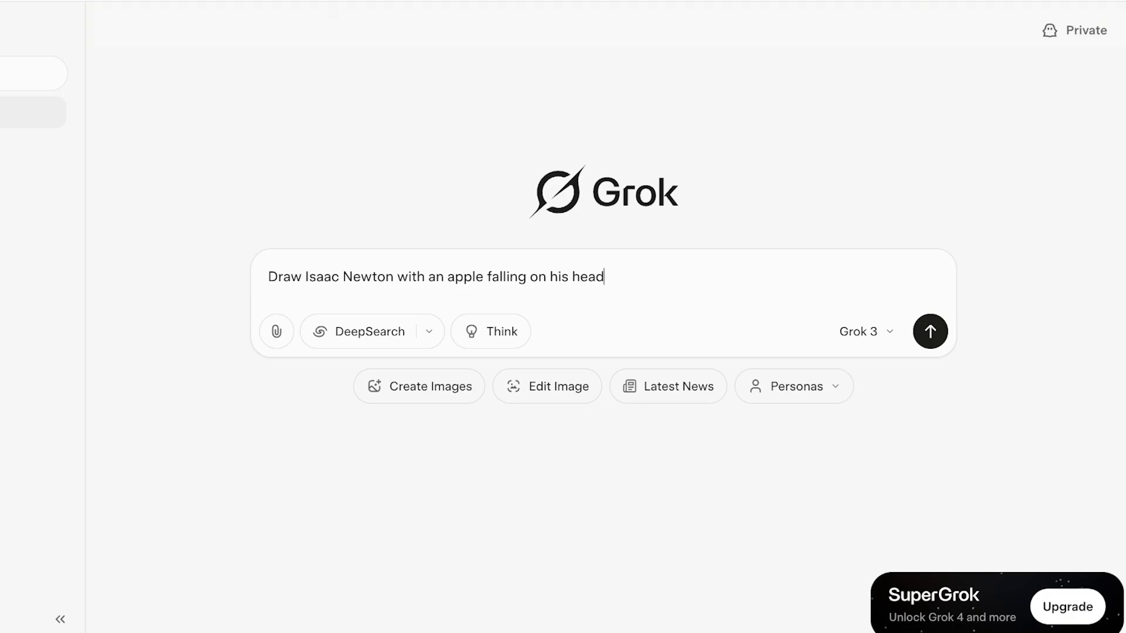
key(Return)
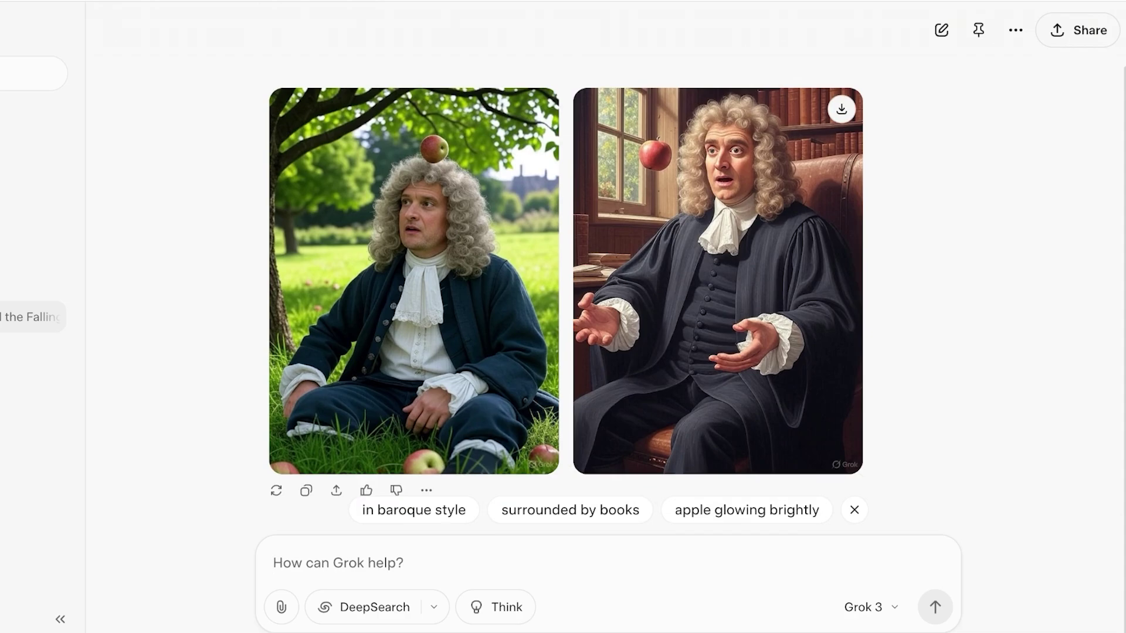
Step: View the outdoor Newton image in the image editor, check its Creative edit options, and return to the chat
click(414, 282)
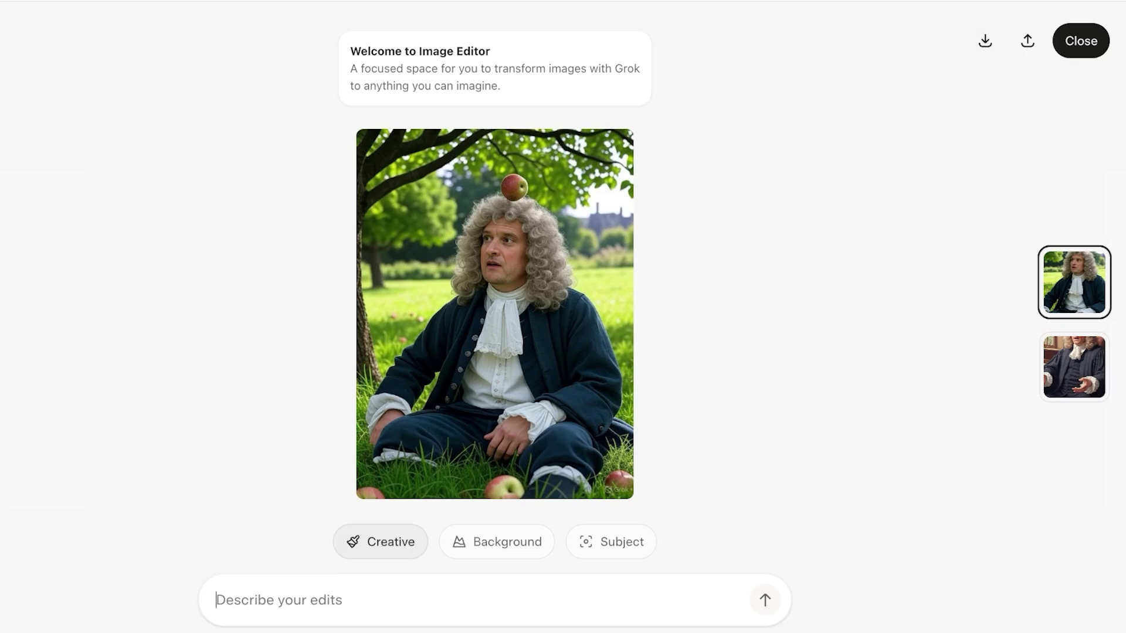
click(380, 542)
key(Escape)
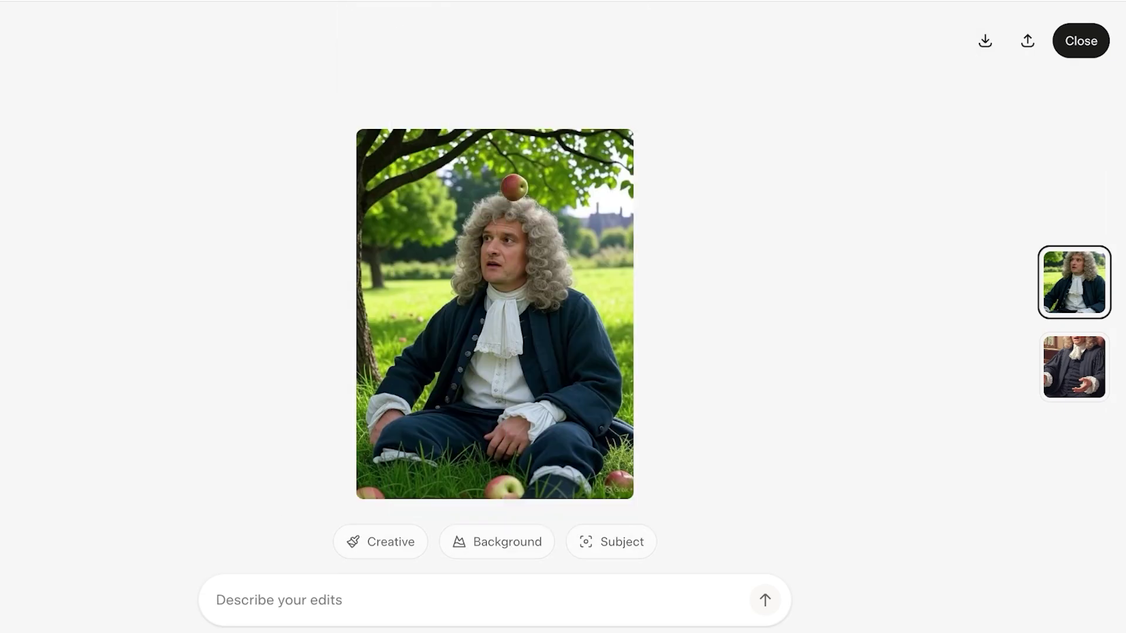
click(1081, 40)
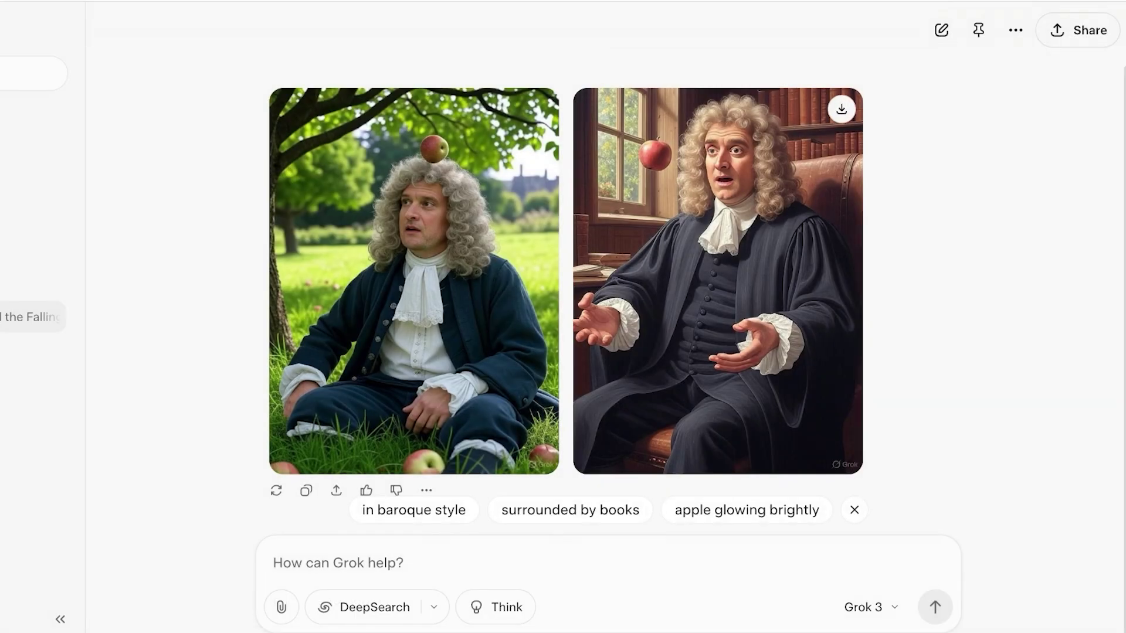
Step: Edit the image of Newton in the study, applying the Tropical Paradise background preset
click(718, 281)
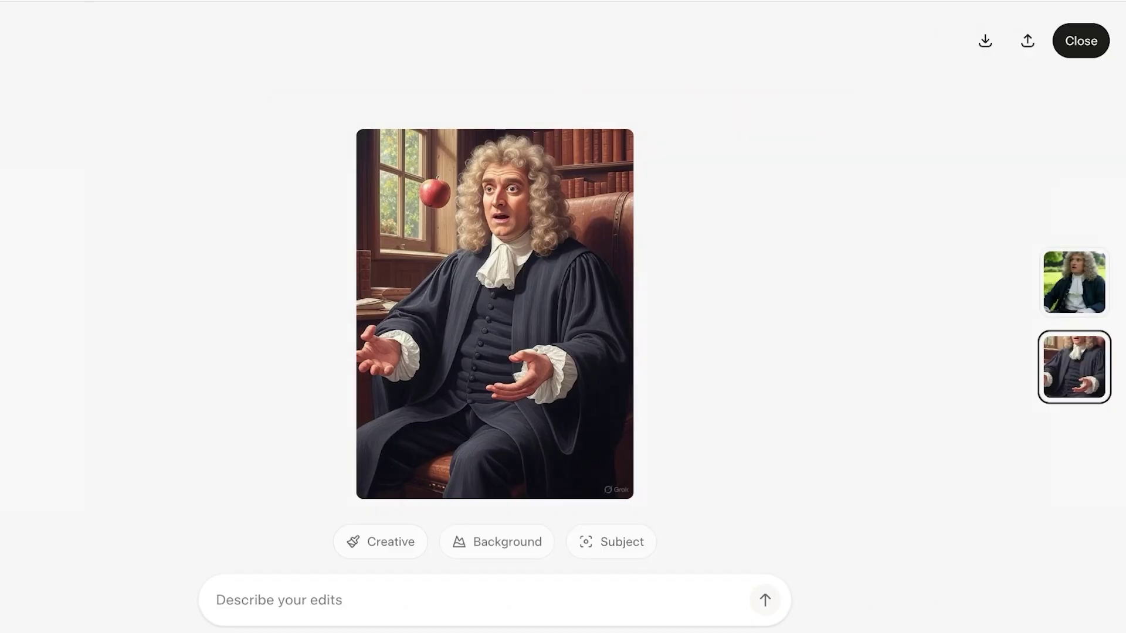
click(497, 542)
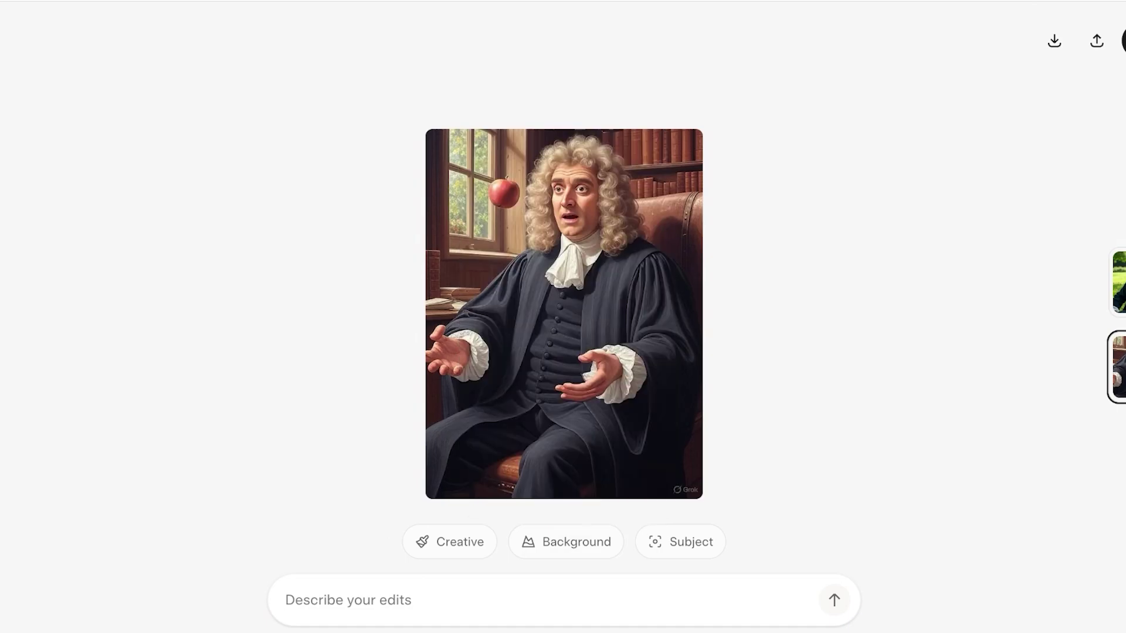
mouse_move(566, 541)
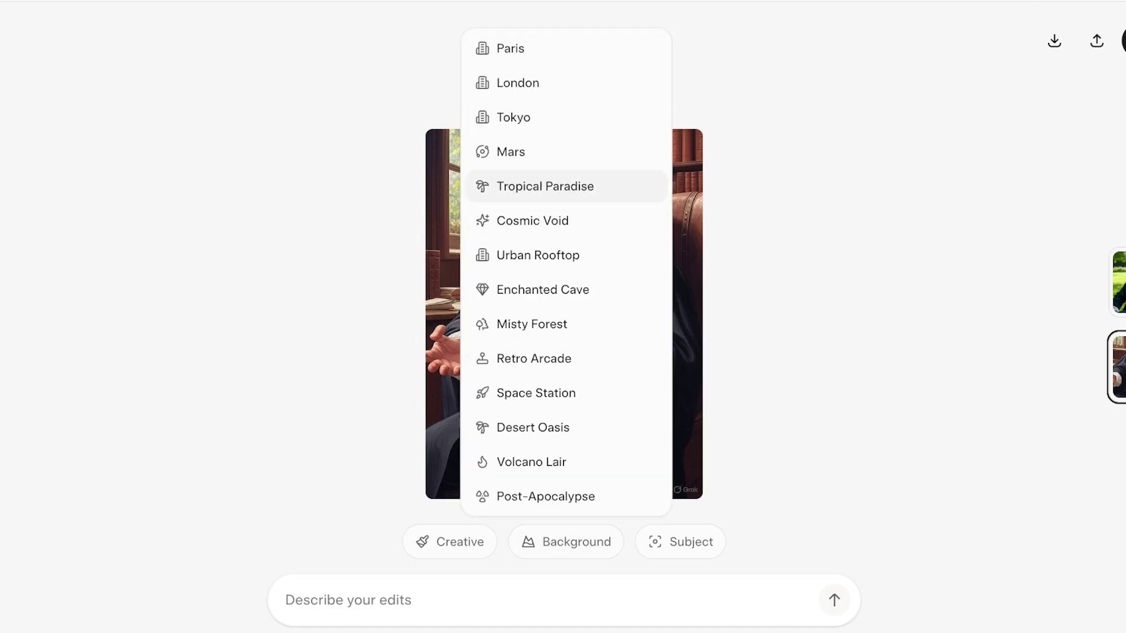
click(545, 186)
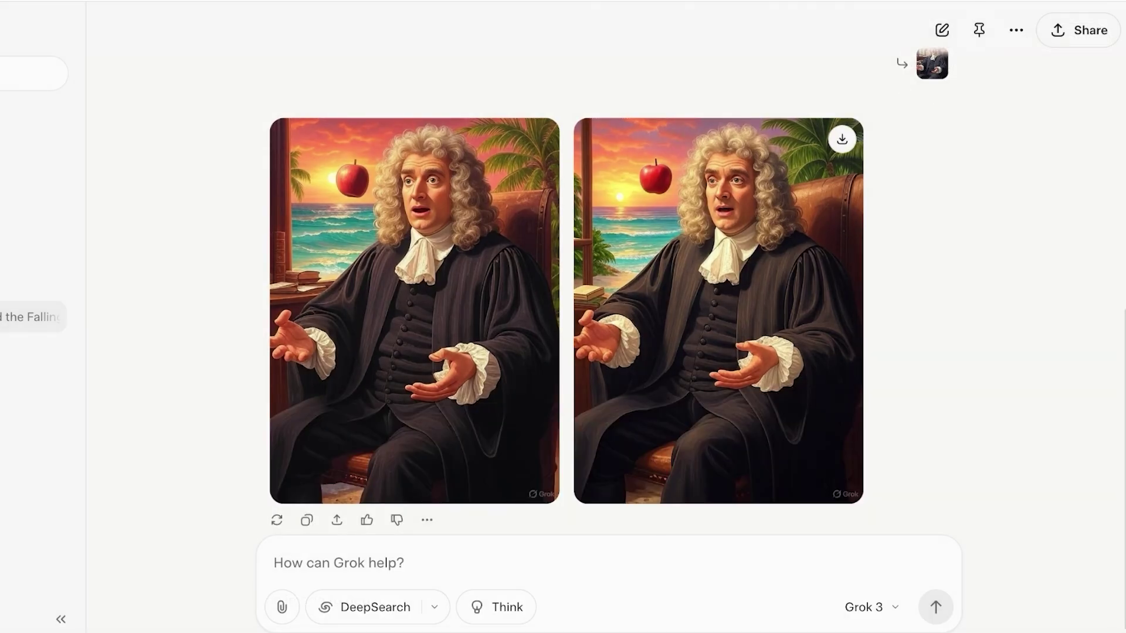
Step: Compare the first Tropical Paradise result with its original in the image editor, and return to the chat
click(414, 282)
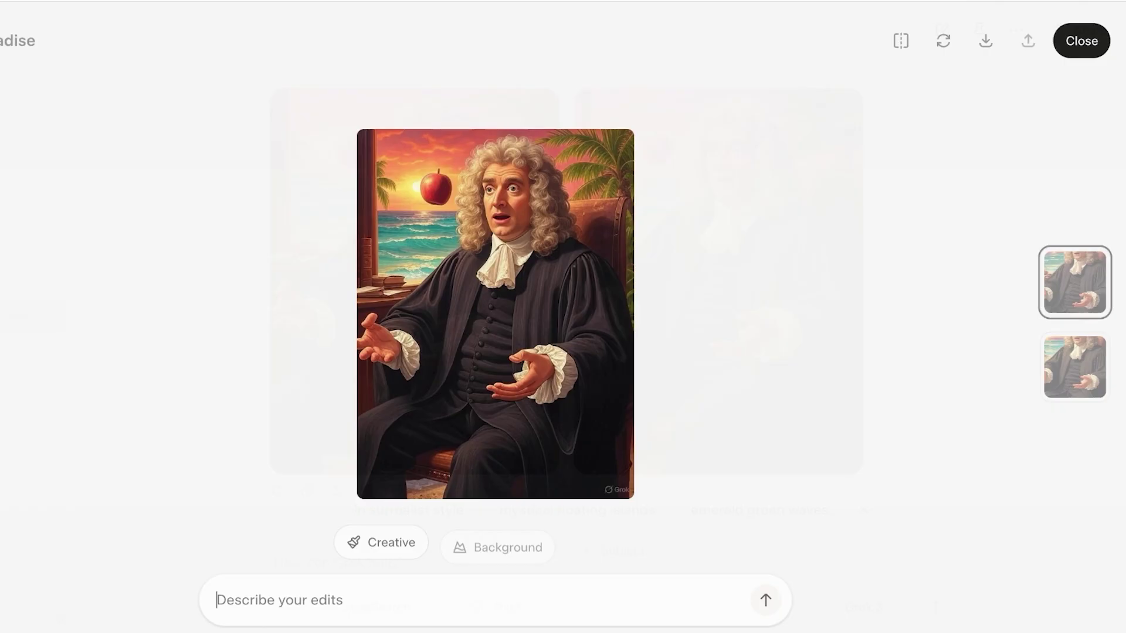
click(900, 41)
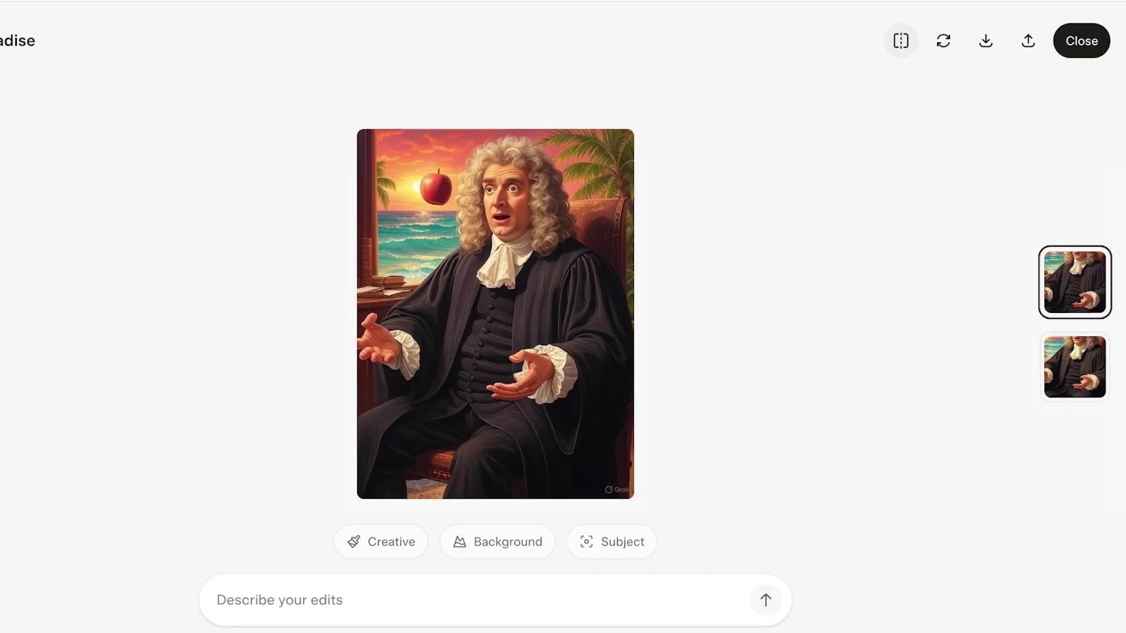
click(901, 41)
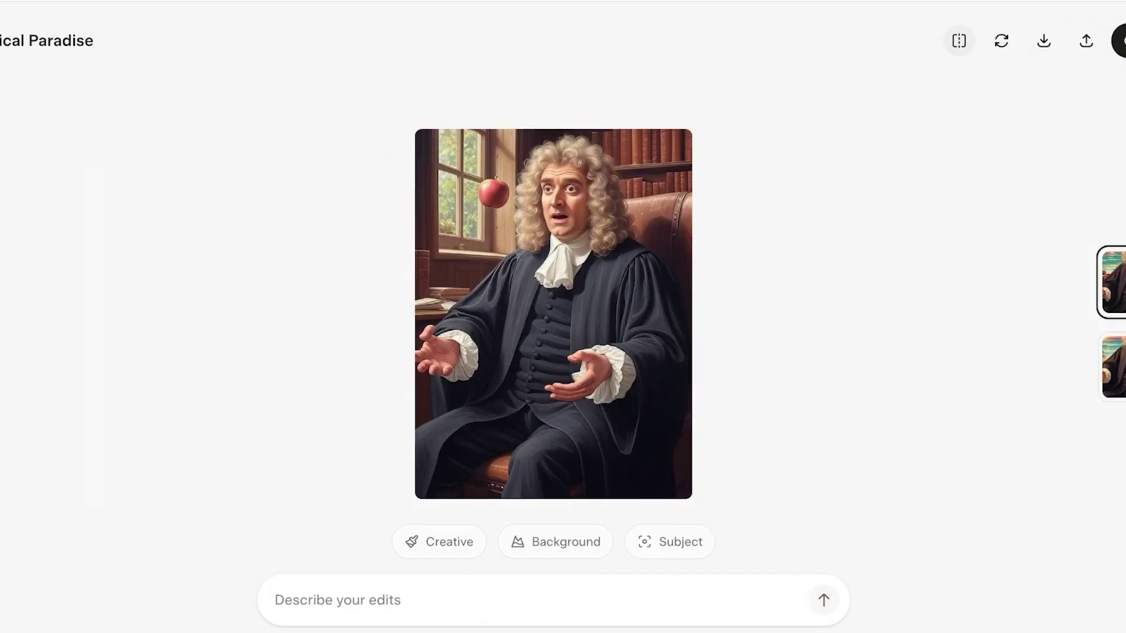
click(958, 40)
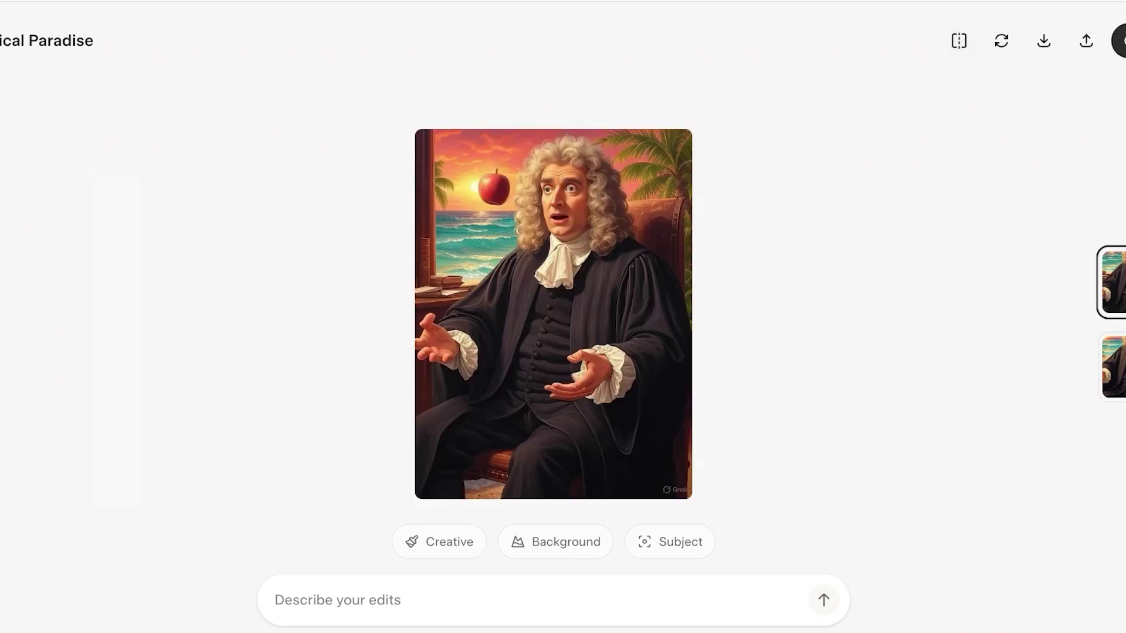
click(1121, 40)
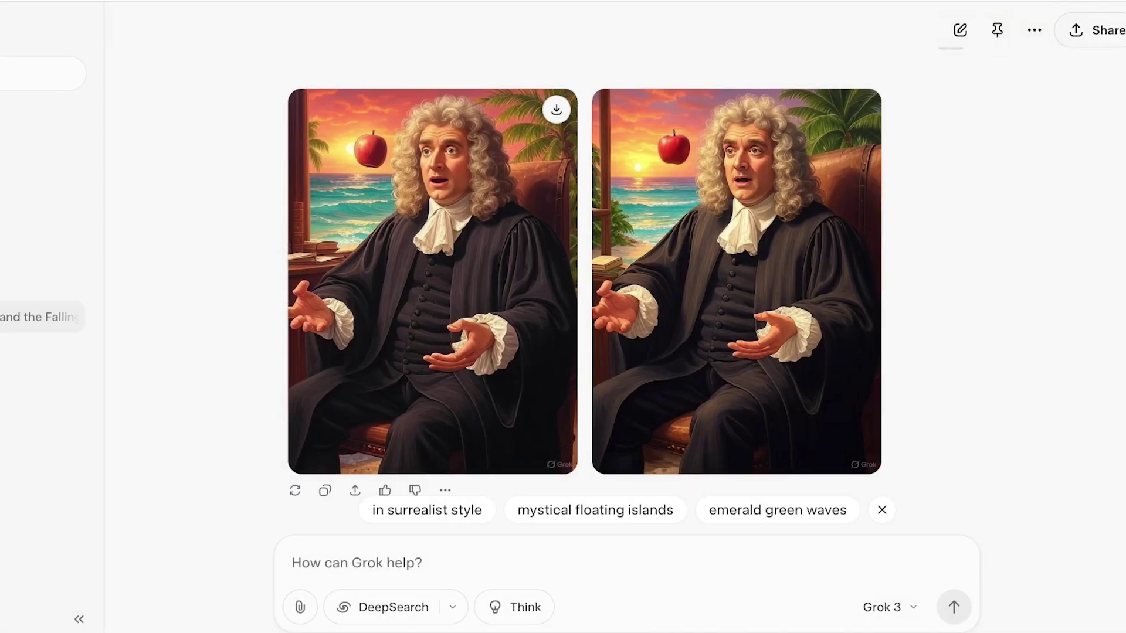
Step: Dismiss the follow-up prompt suggestions below the tropical Newton images and look back through the conversation
scroll(724, 298, up, 1)
scroll(724, 298, down, 1)
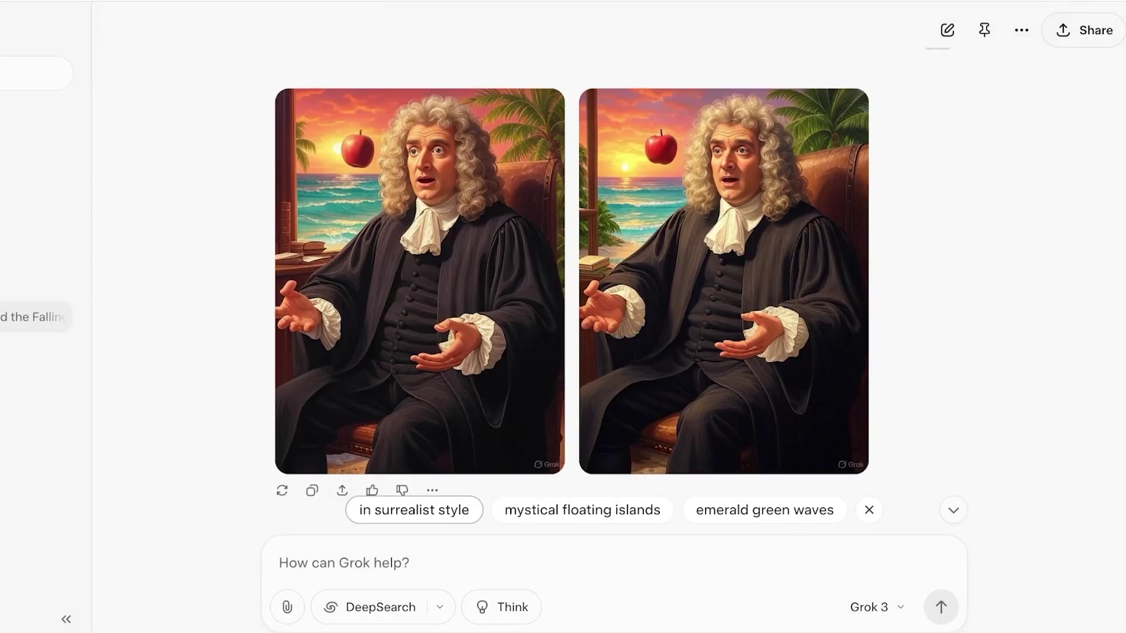
click(869, 510)
click(954, 510)
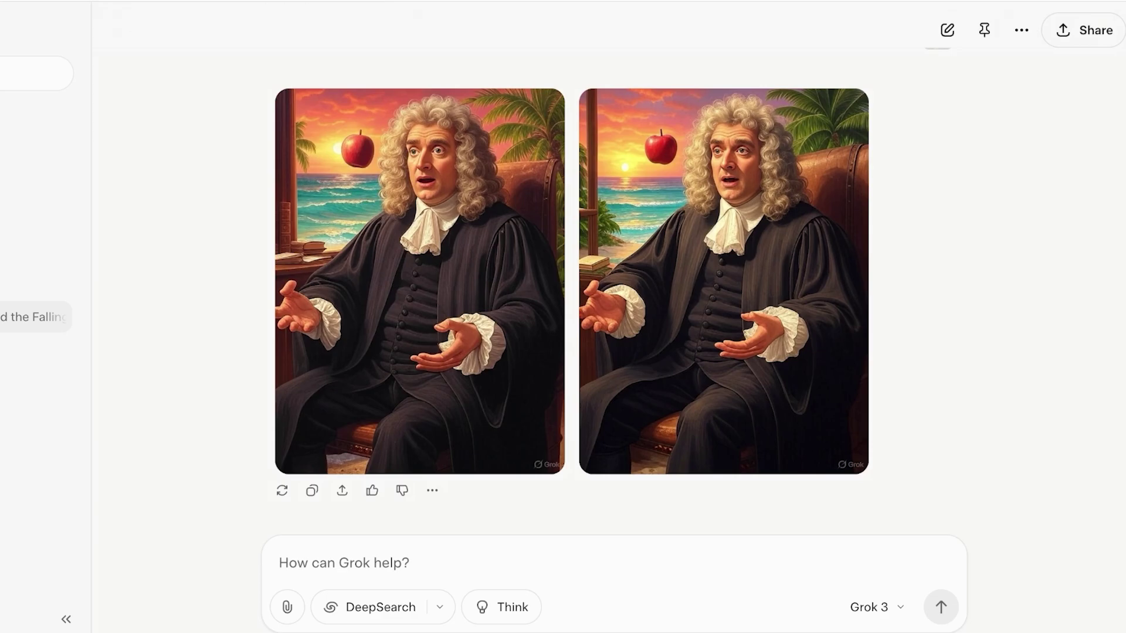
mouse_move(420, 281)
scroll(420, 387, up, 7)
scroll(420, 387, down, 7)
Step: Attach the portrait photo of the woman with a makeup palette and submit the prompt "draw this woman holding a lipstick"
click(287, 606)
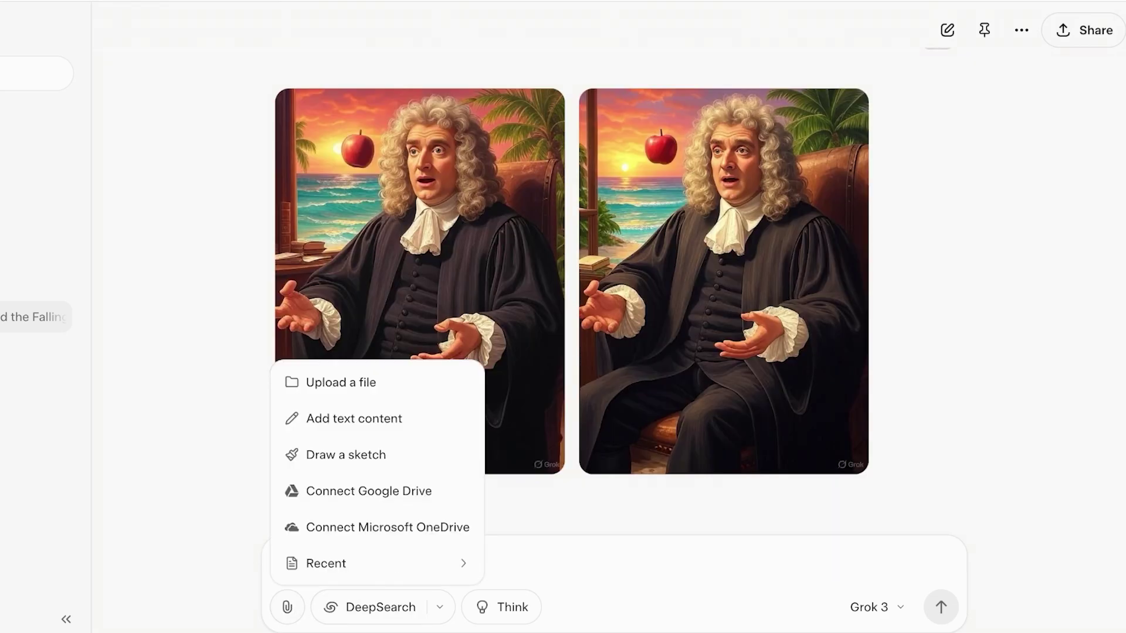
click(287, 607)
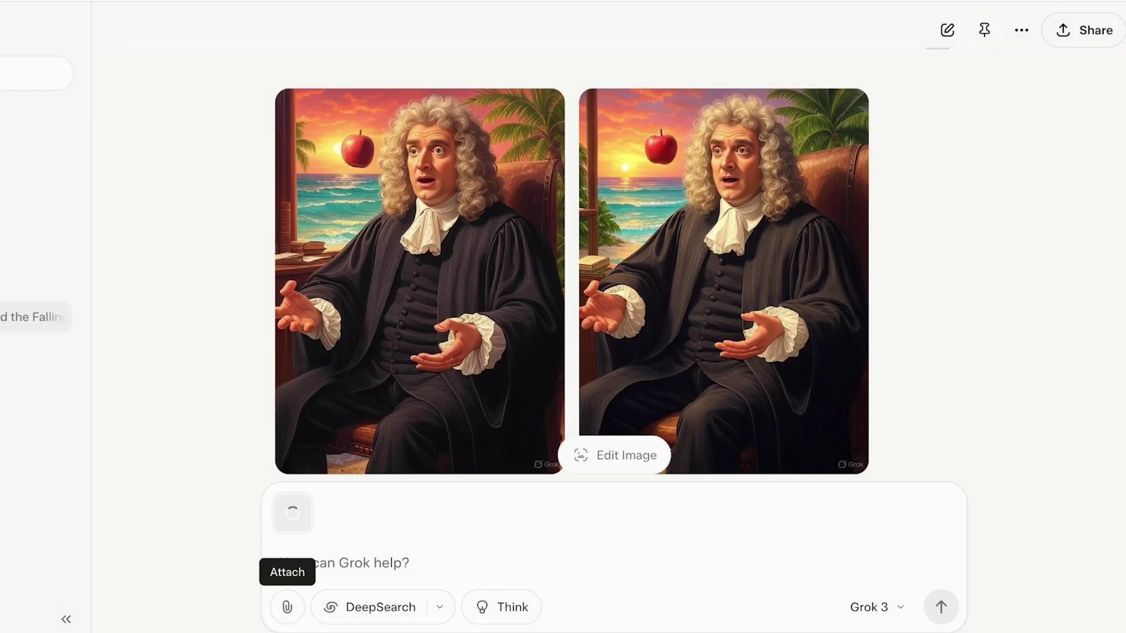
text(d)
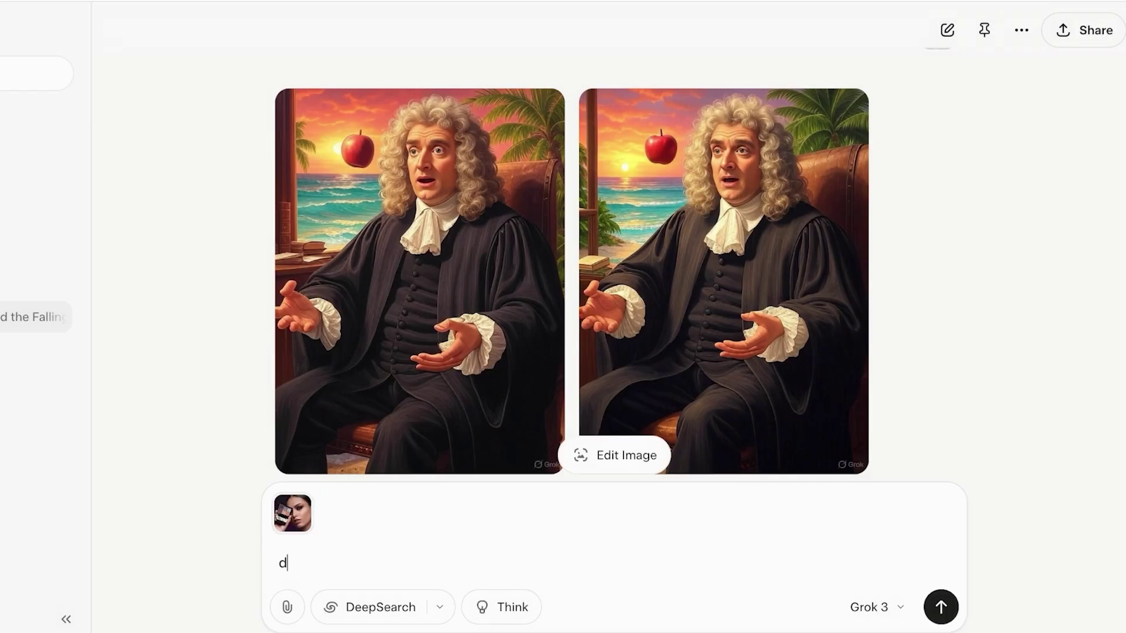
text(raw this woman holding a lipstick)
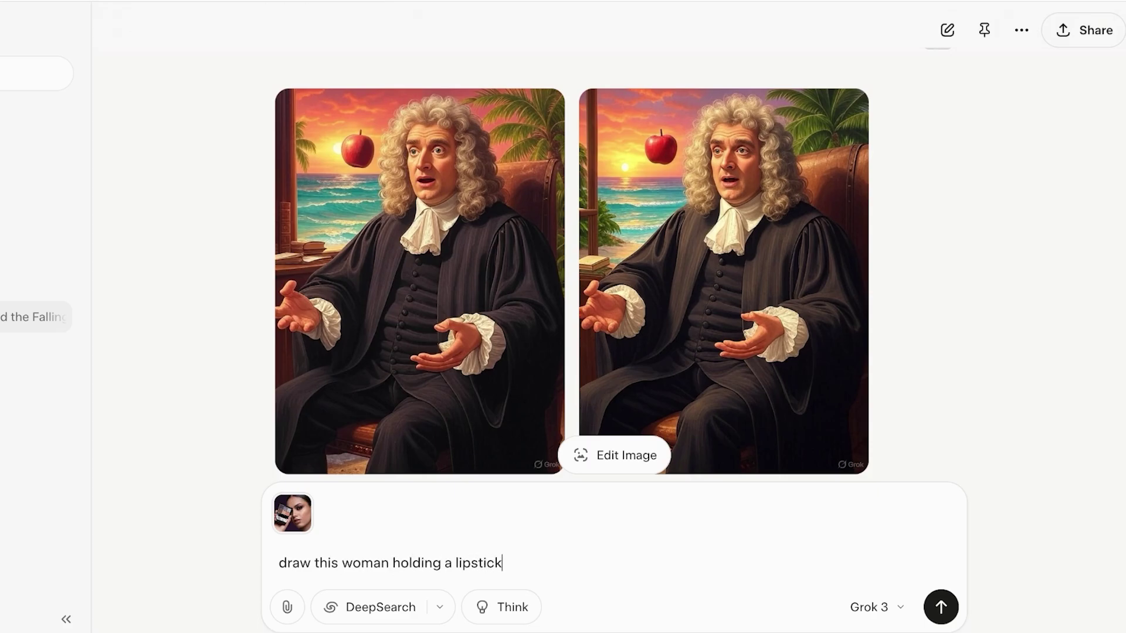
key(Return)
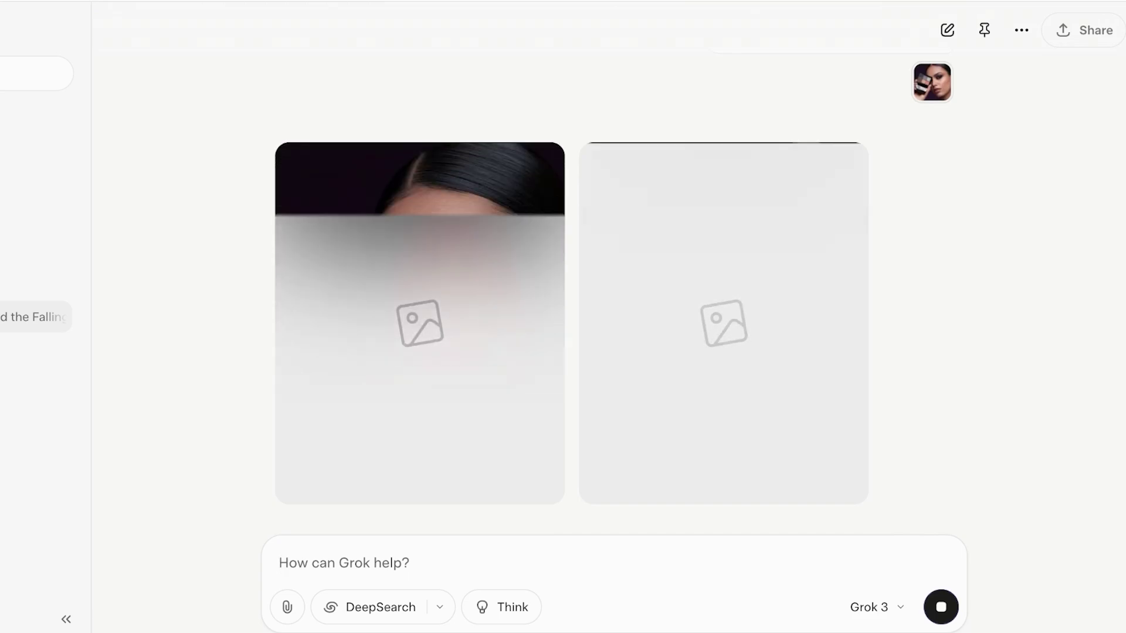
Step: View the uploaded portrait at full size and compare it with the images generated from it
click(932, 82)
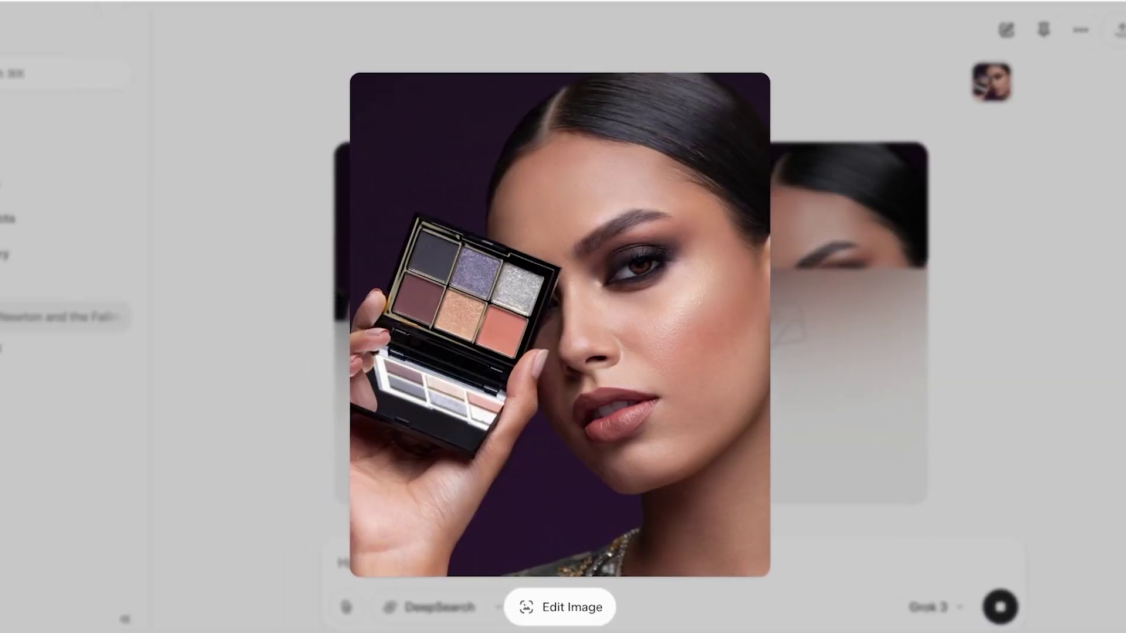
key(Escape)
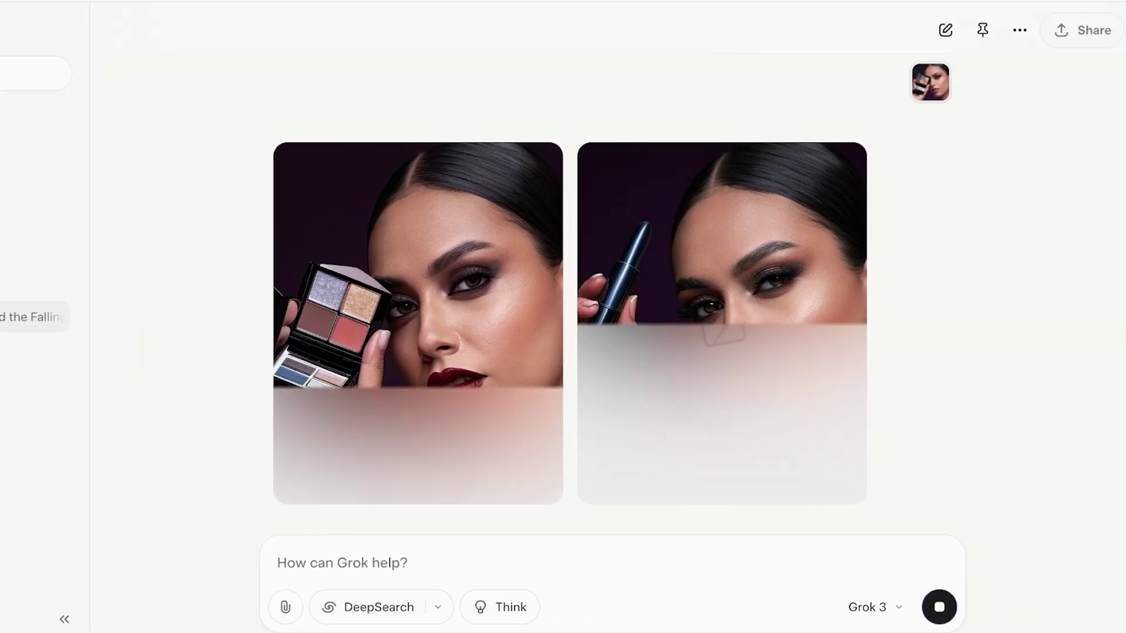
scroll(616, 293, up, 3)
scroll(616, 293, down, 3)
scroll(616, 293, up, 3)
scroll(615, 294, down, 4)
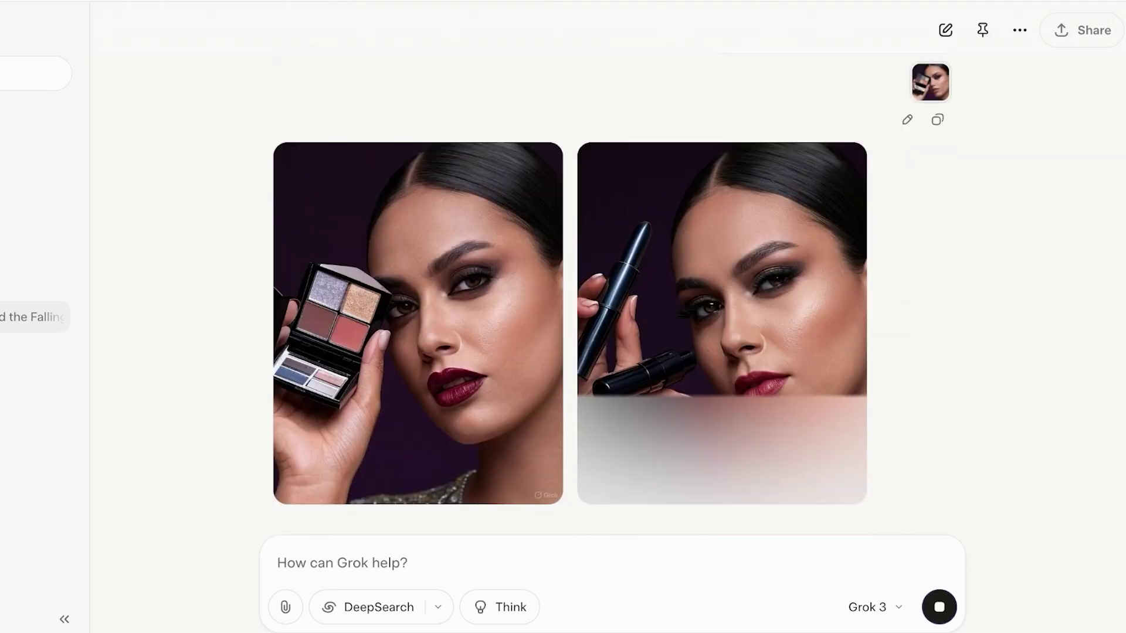
Step: View the two images generated for the lipstick prompt one at a time in the image editor, and return to the chat
click(418, 322)
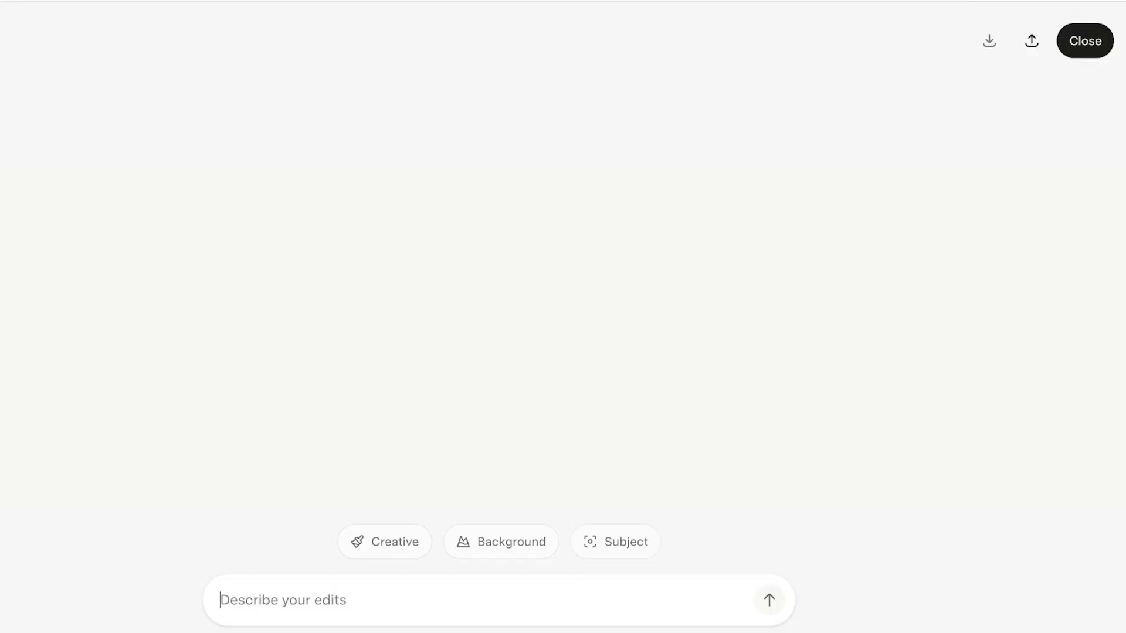
click(1085, 41)
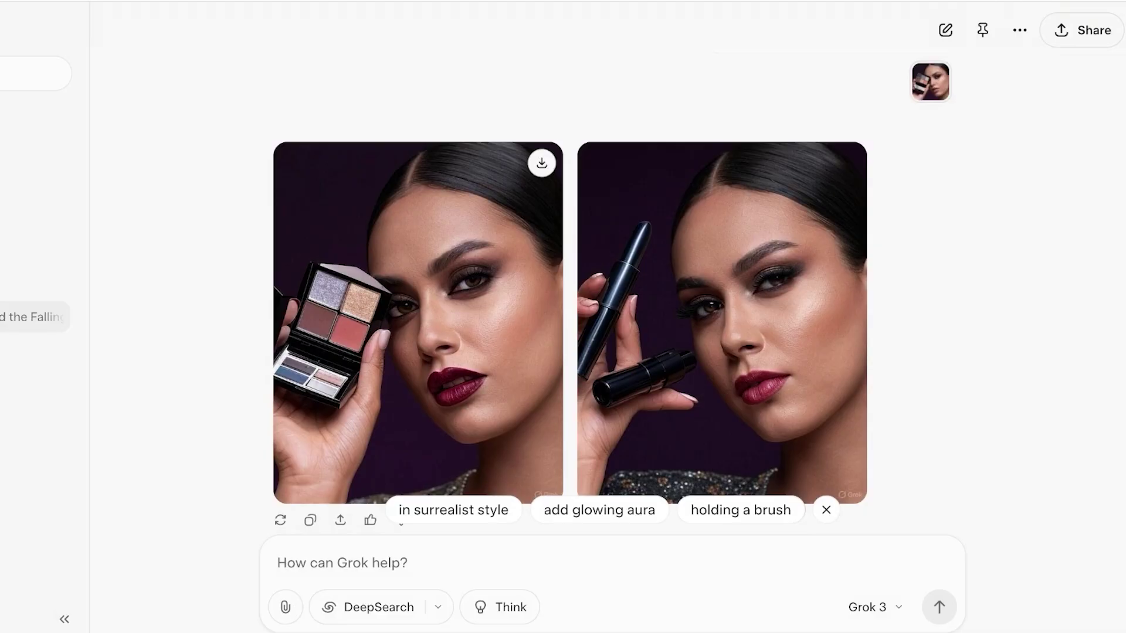
click(721, 293)
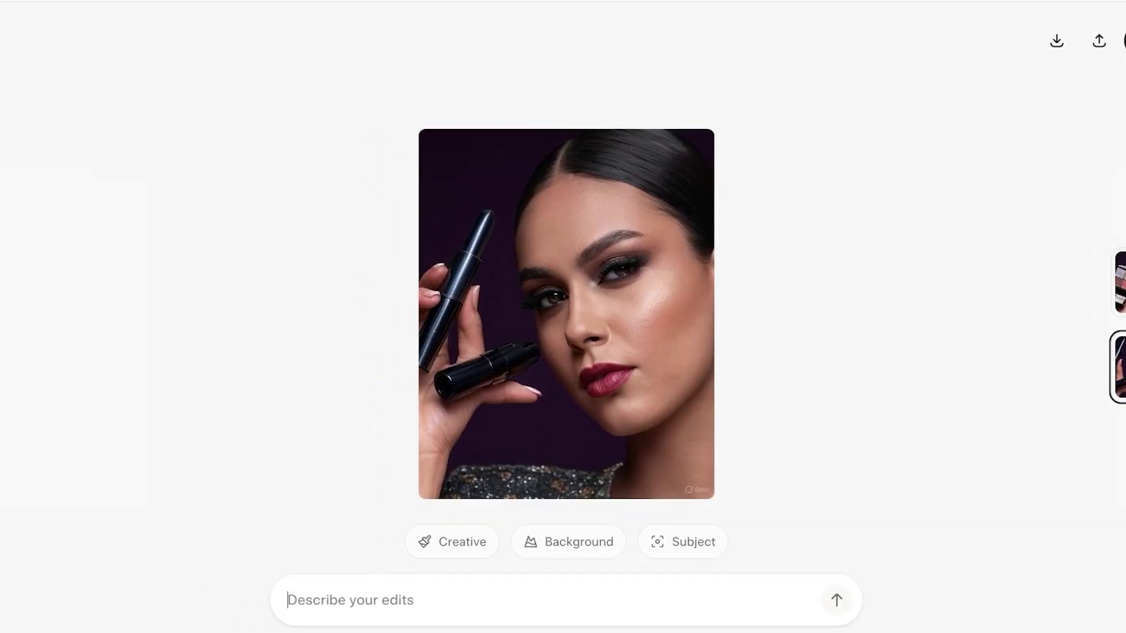
click(1125, 40)
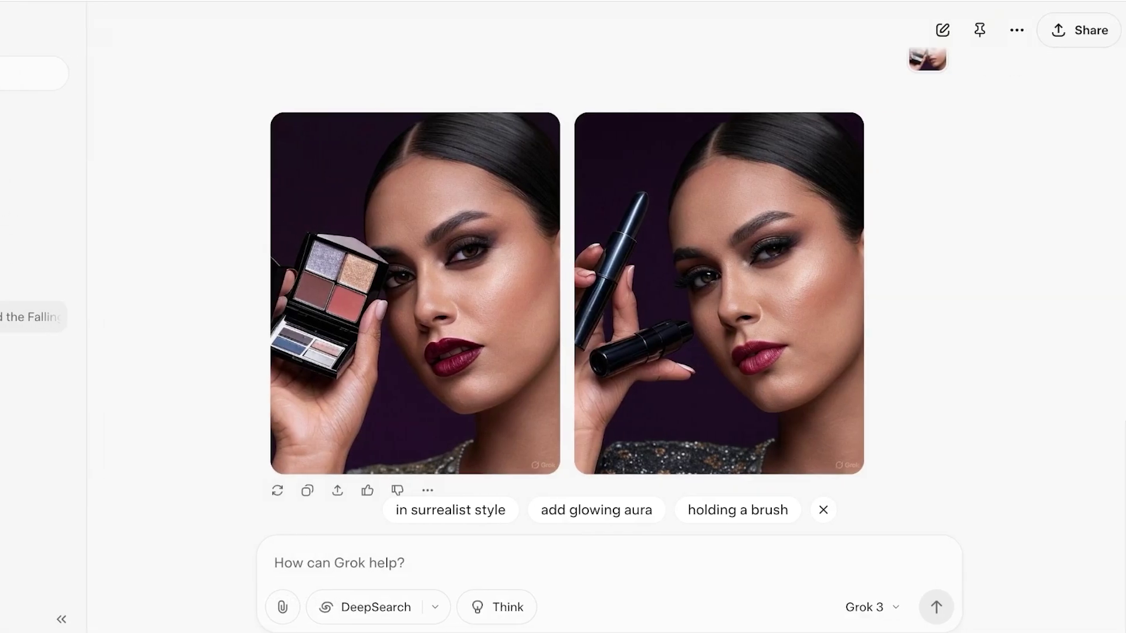
Step: Start a new chat for image editing and upload the portrait of the woman in the yellow patterned dress
click(33, 112)
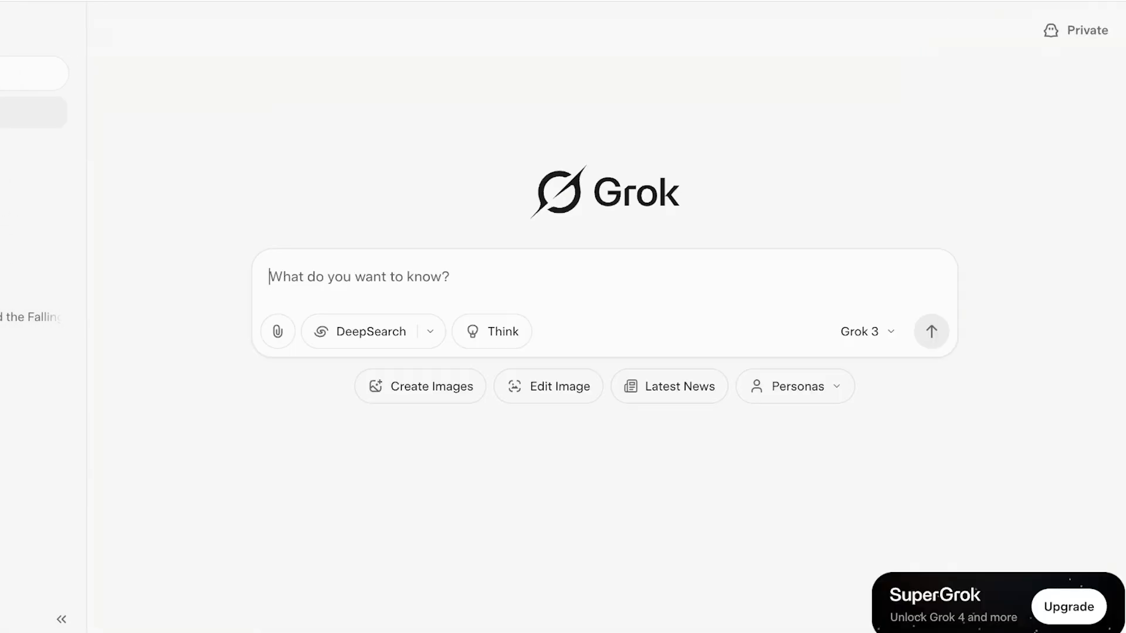
click(548, 386)
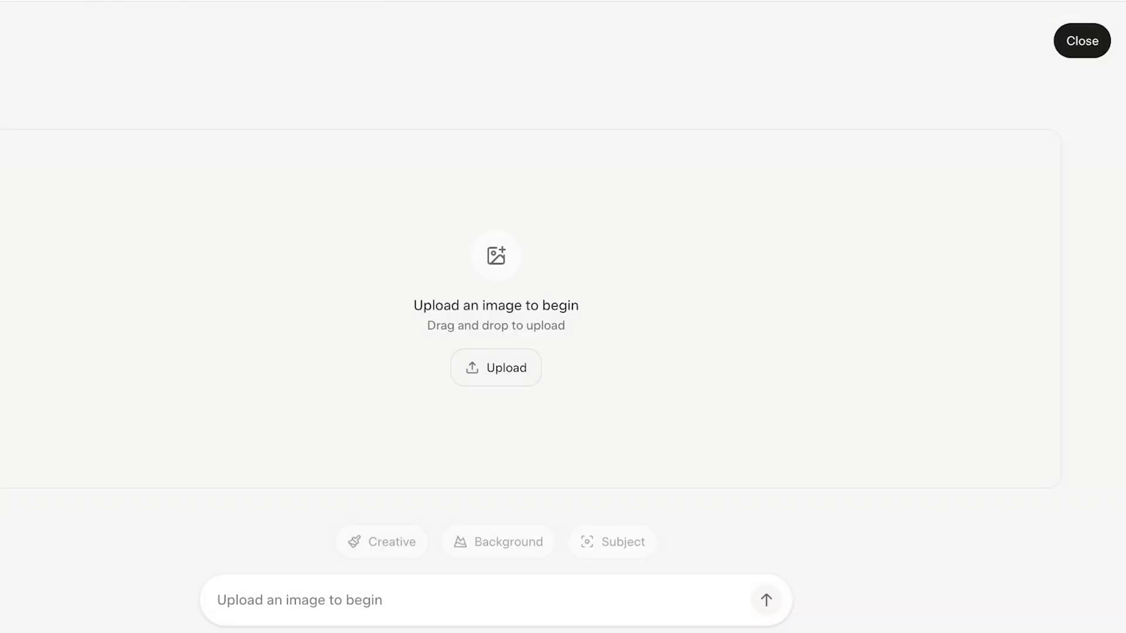
click(496, 367)
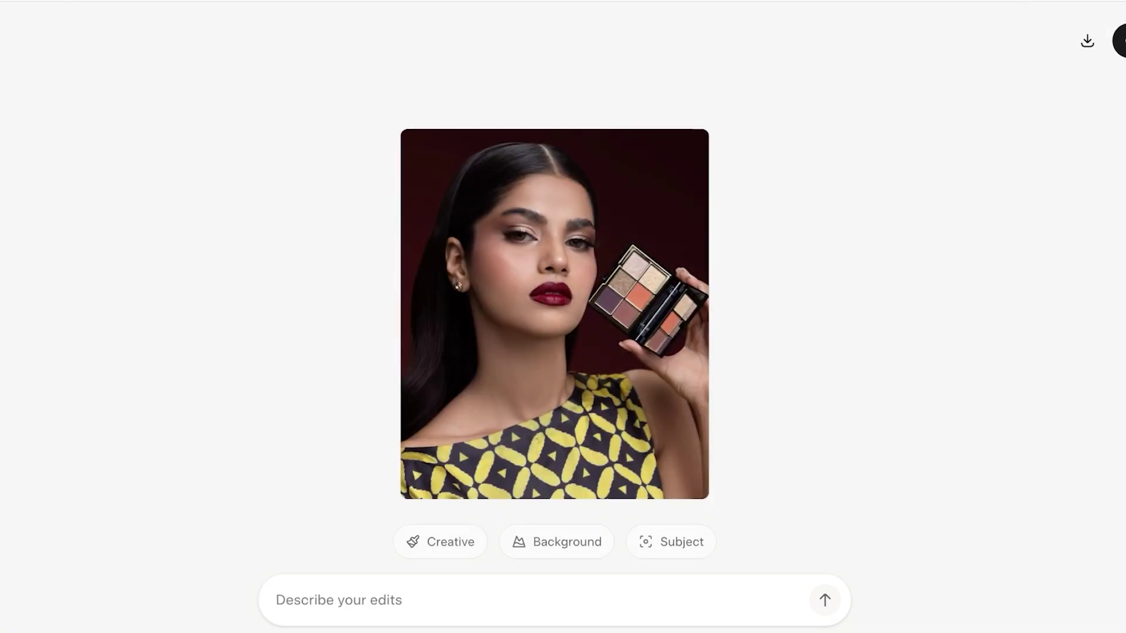
text(cha)
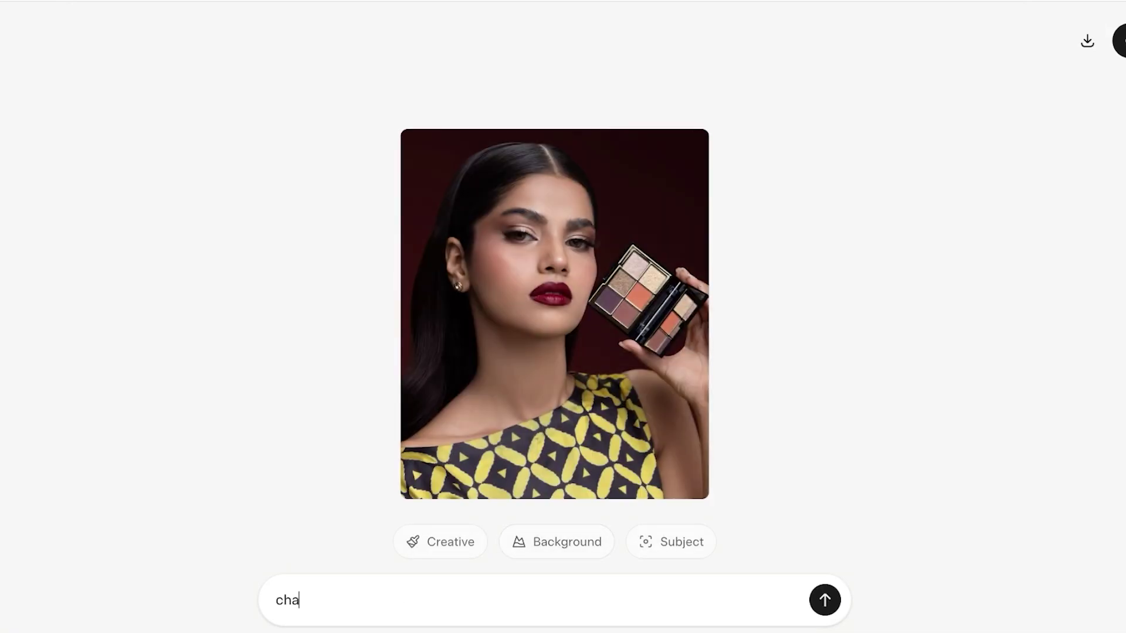
key(BackSpace)
key(BackSpace)
key(BackSpace)
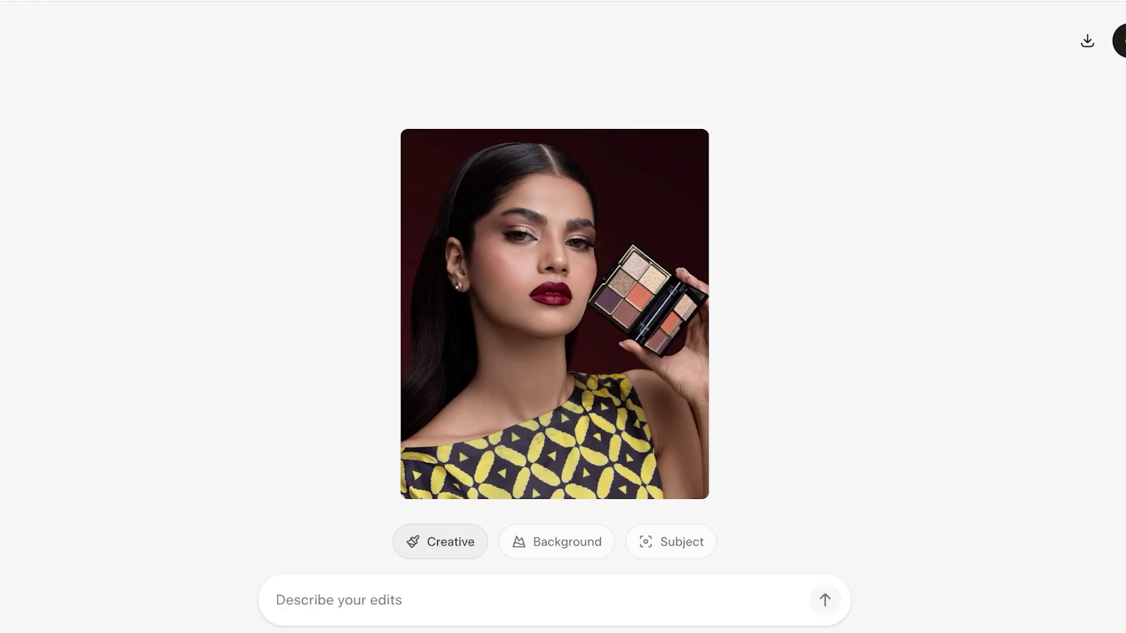
Step: Submit the suggested edit "Place this in a deep cosmic void with swirling purple nebulae, distant stars, and a floating asteroid." and review the results
click(440, 541)
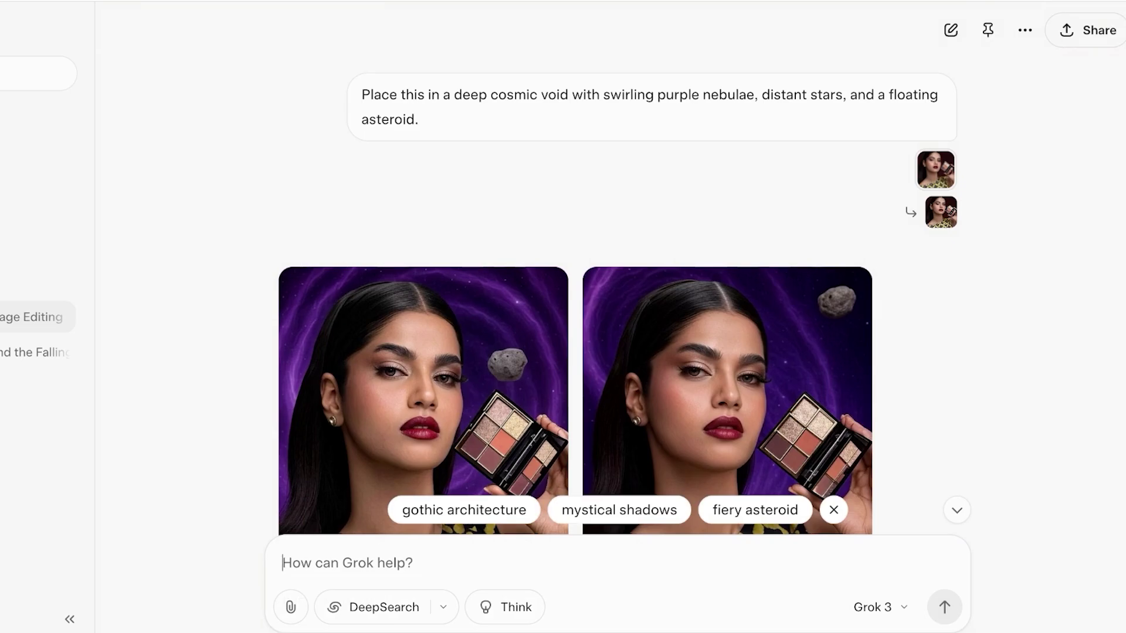
scroll(256, 286, down, 3)
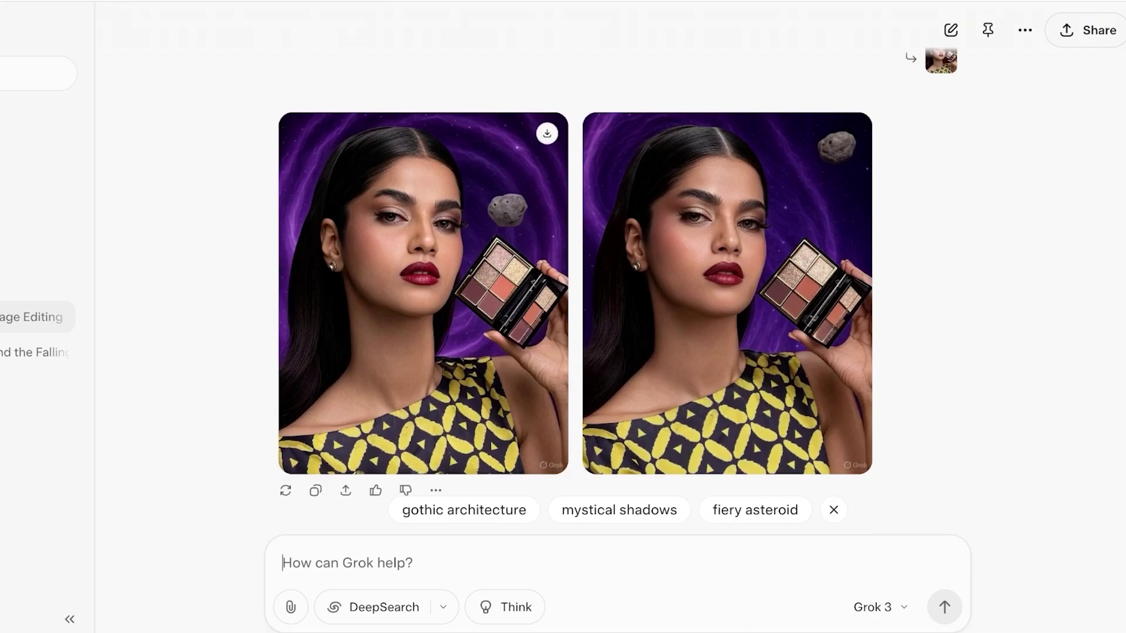
scroll(727, 293, up, 3)
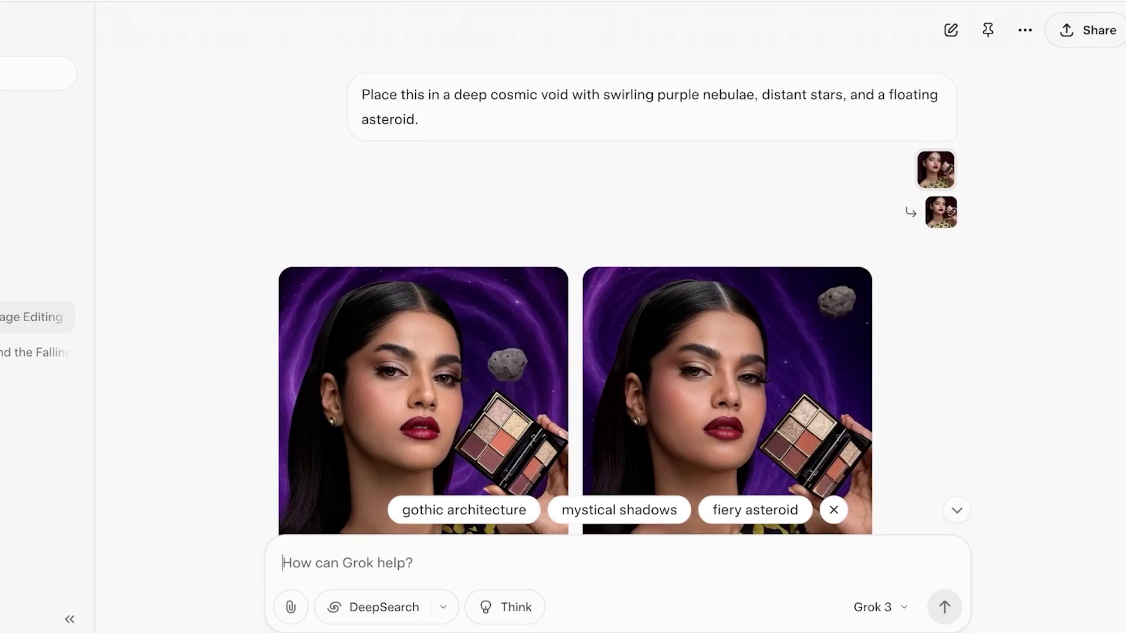
Step: Reopen the original portrait in the image editor and submit the edit "change the womans lipstick to a nude pink"
click(936, 169)
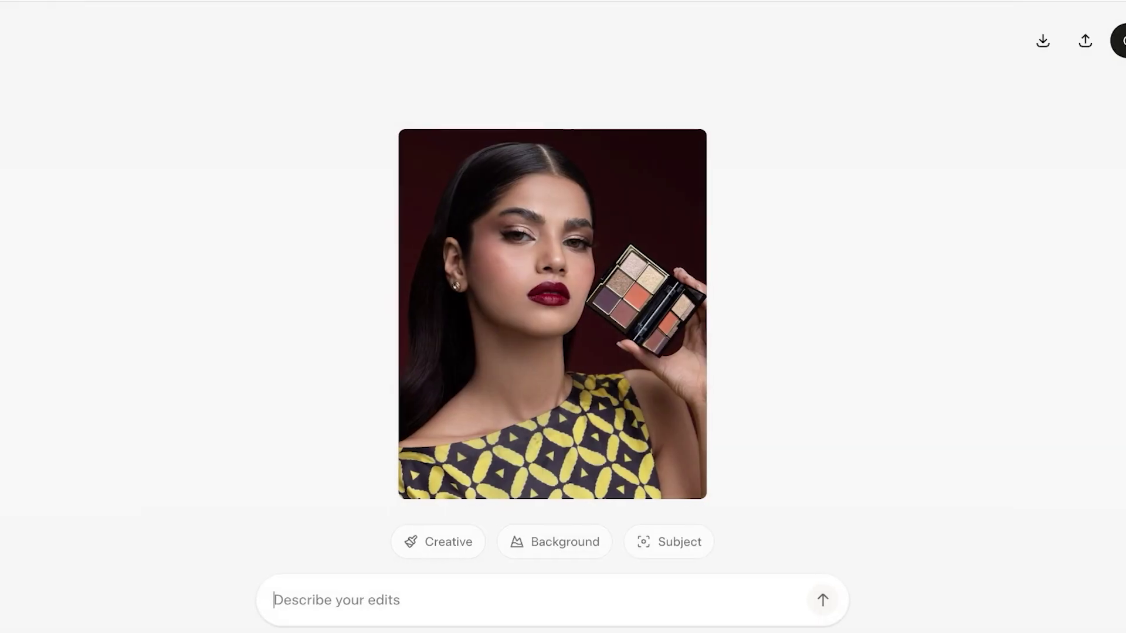
text(chan)
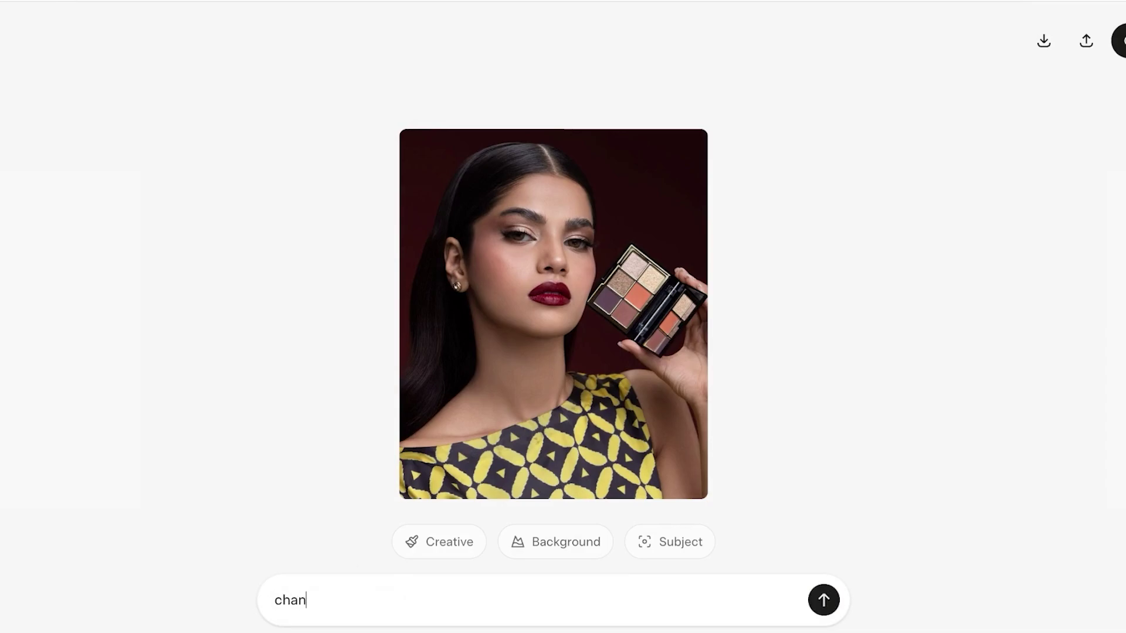
text(ge the womans lipstick to a lighter pink)
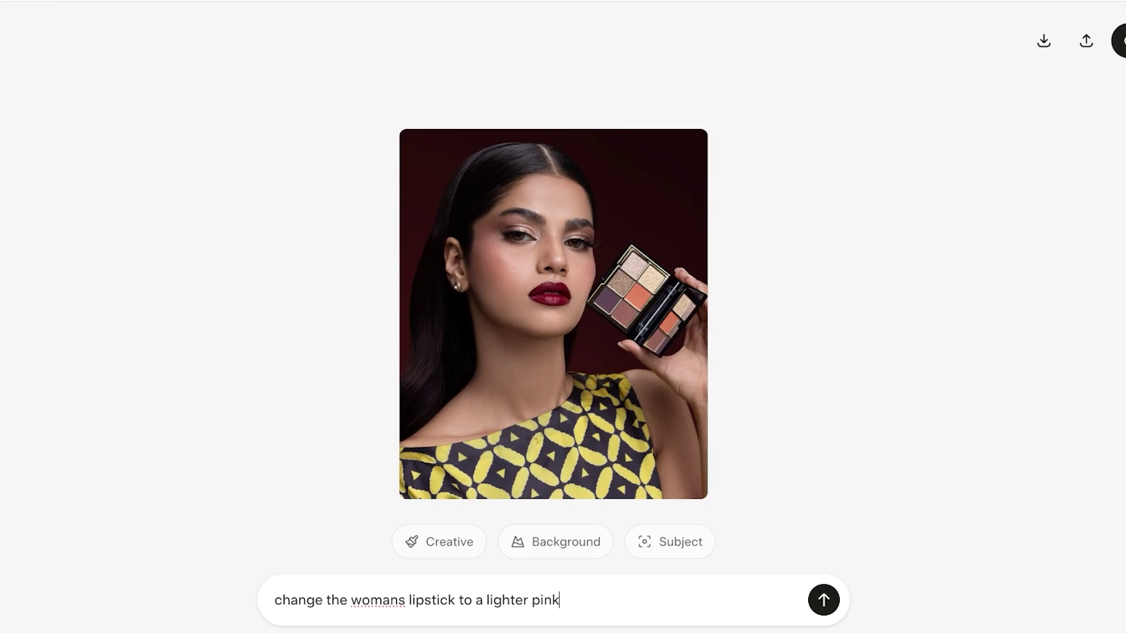
double_click(507, 601)
text(nude)
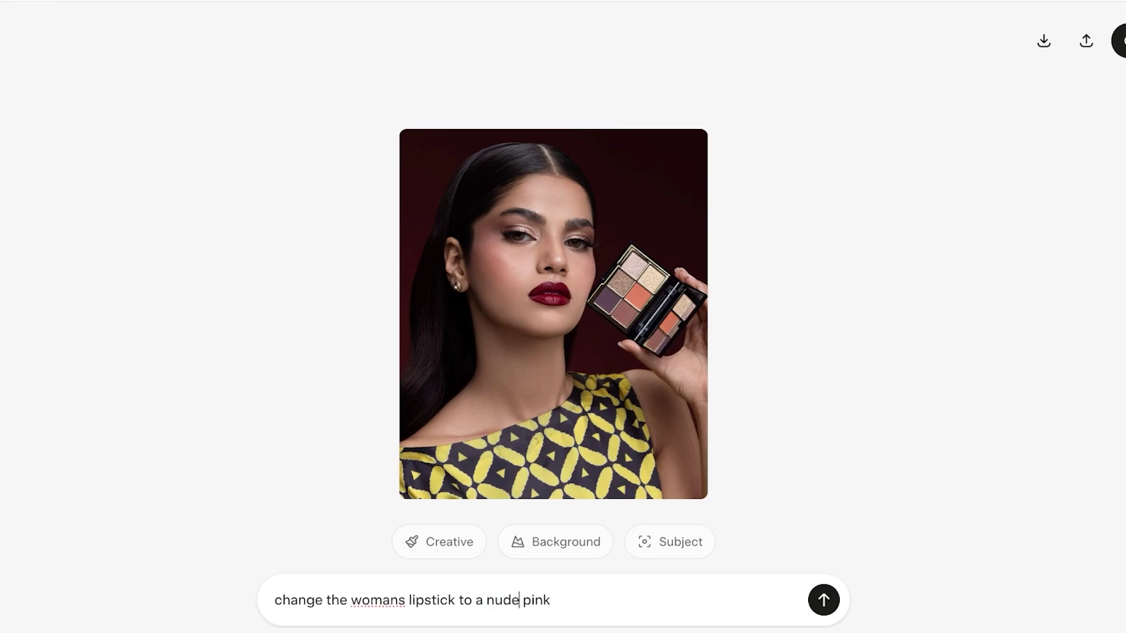
key(Return)
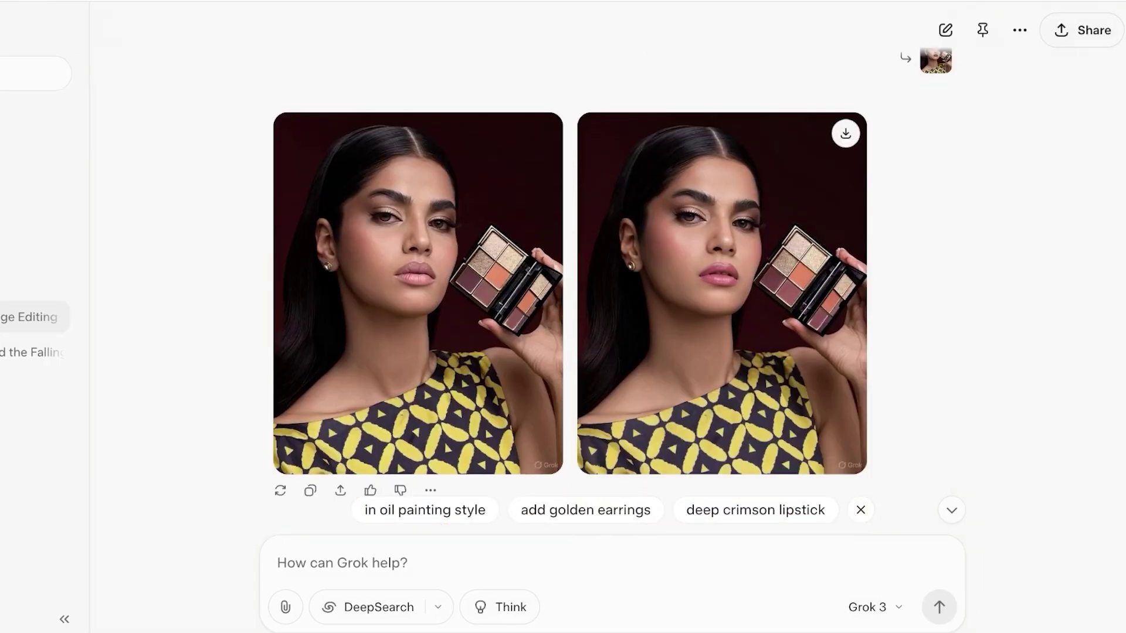
Step: View the original portrait at full size and compare its lipstick with the nude pink results
scroll(418, 305, up, 6)
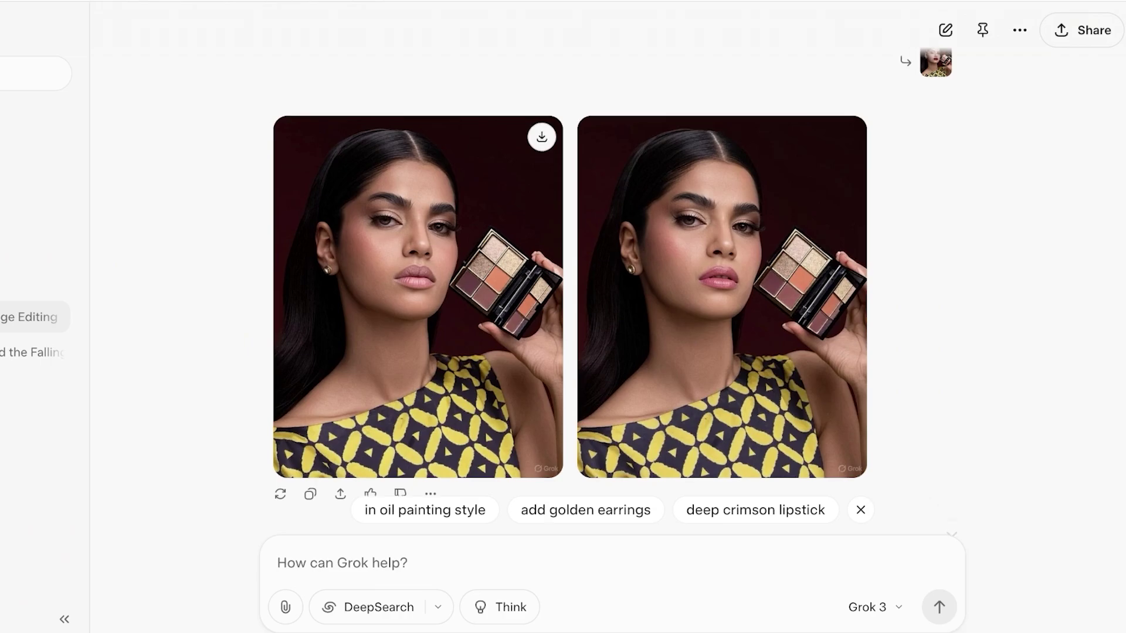
scroll(417, 305, down, 1)
click(537, 531)
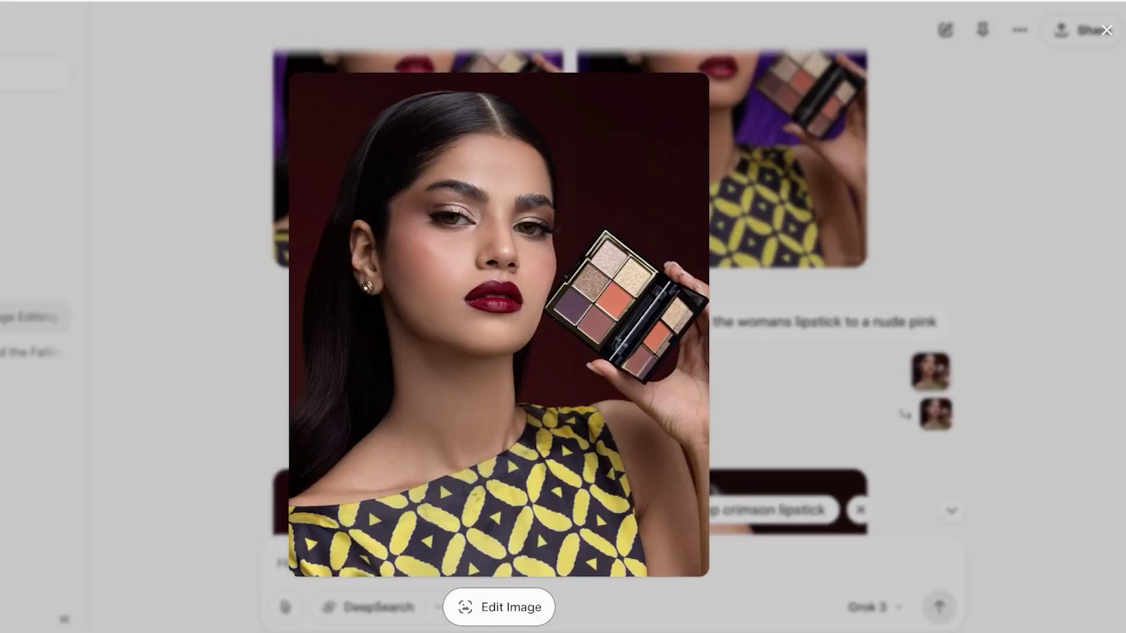
key(Escape)
scroll(721, 293, down, 6)
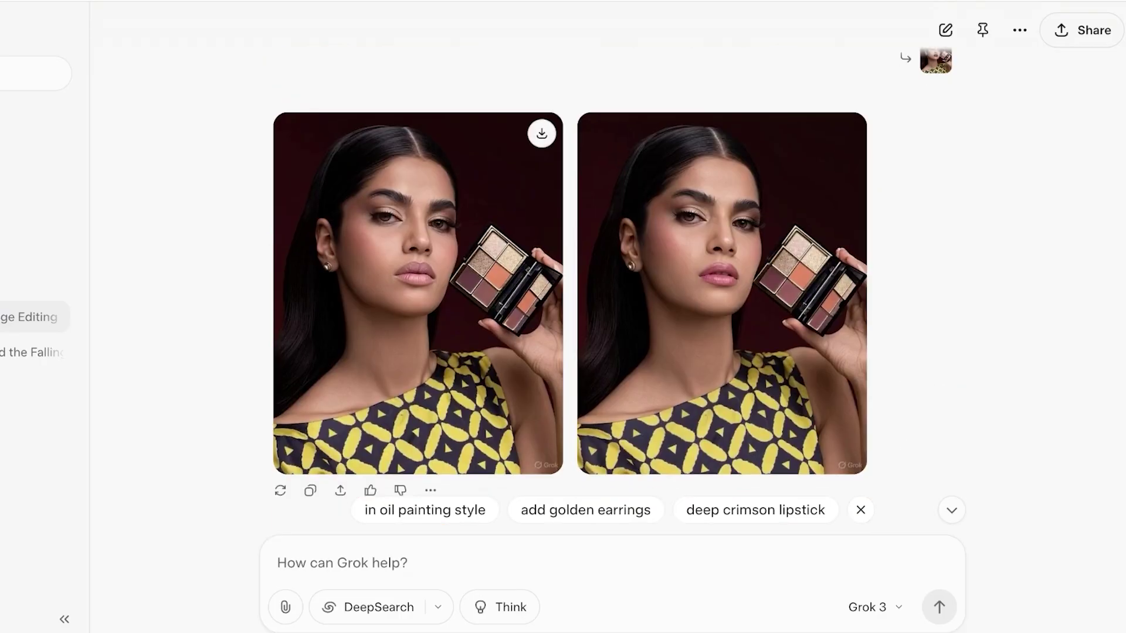
Step: Compare the two nude pink lipstick versions in the image editor by switching between them, and close the editor
click(418, 294)
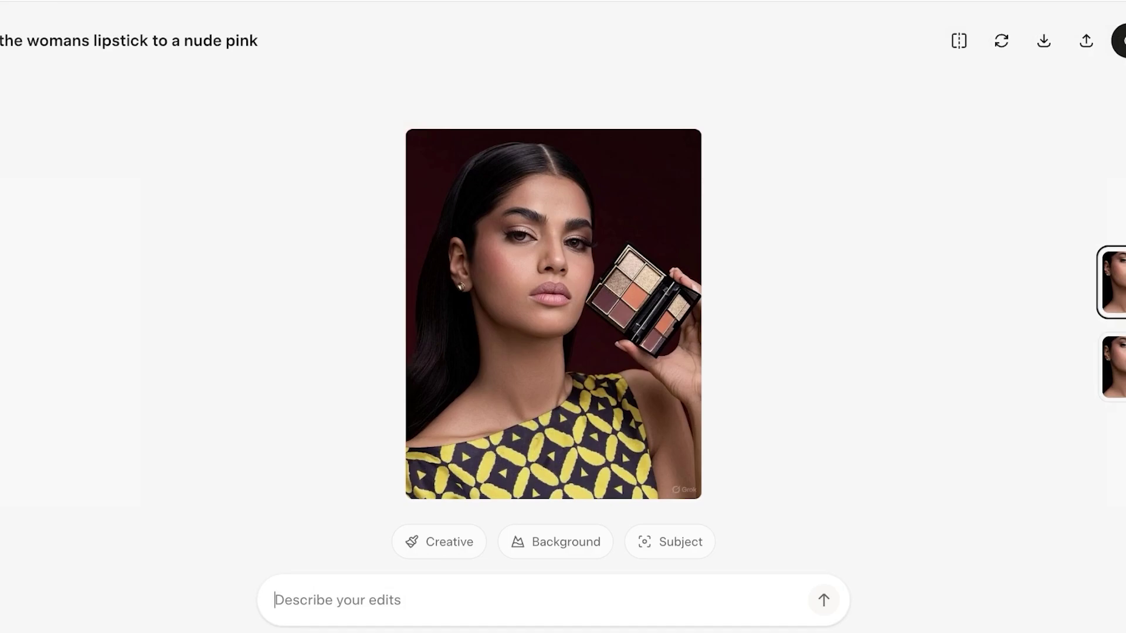
click(1121, 367)
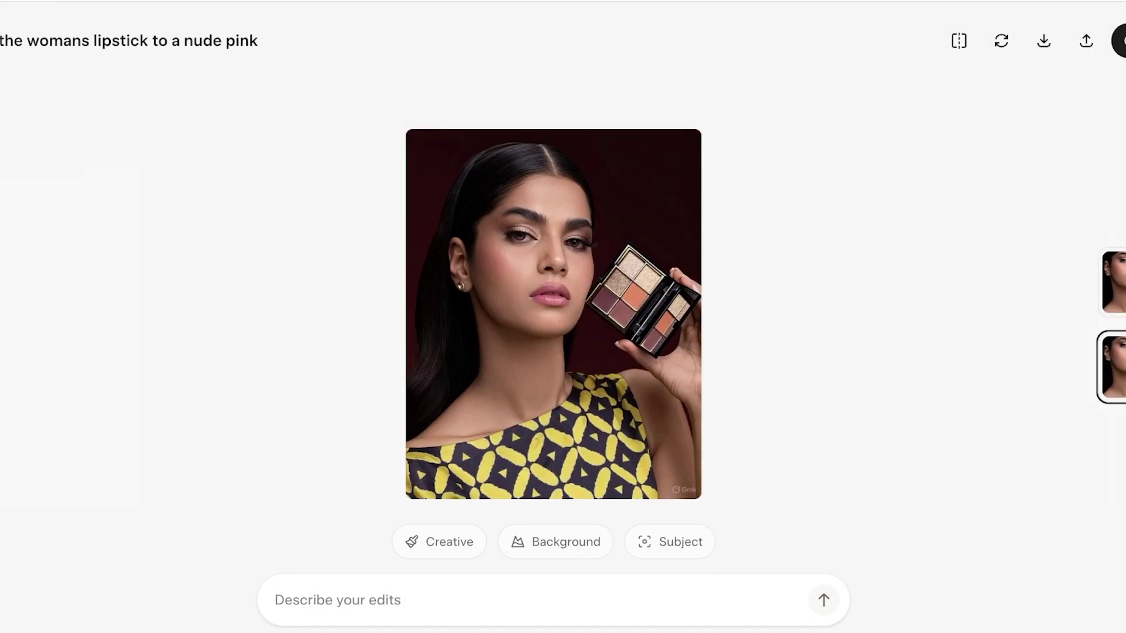
click(1118, 283)
click(1118, 368)
click(1118, 283)
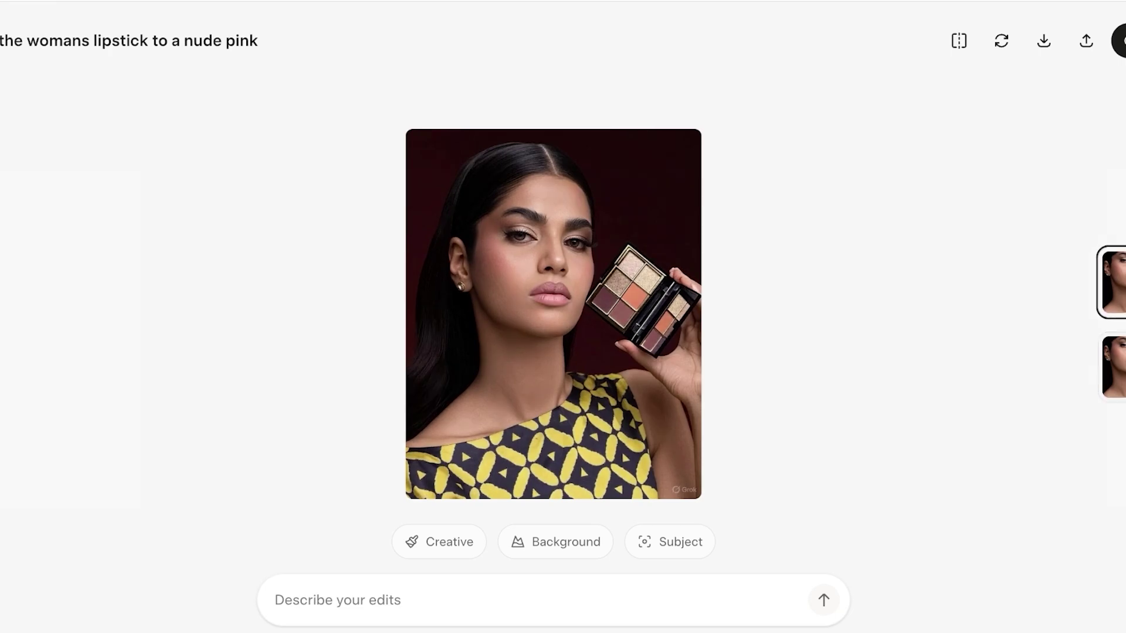
click(1118, 368)
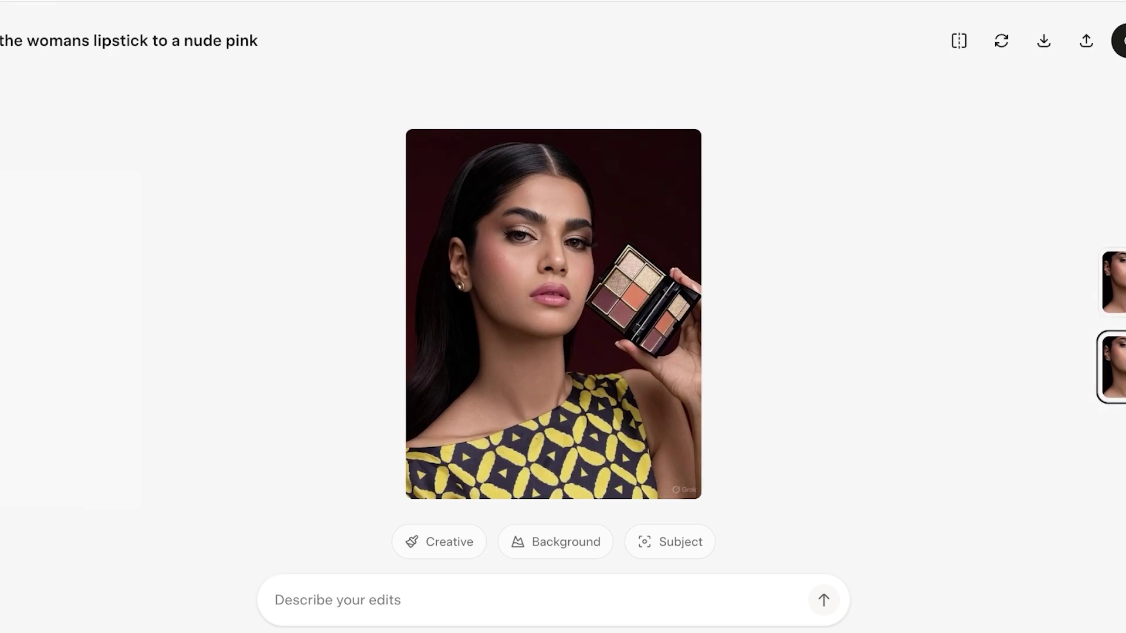
click(1118, 41)
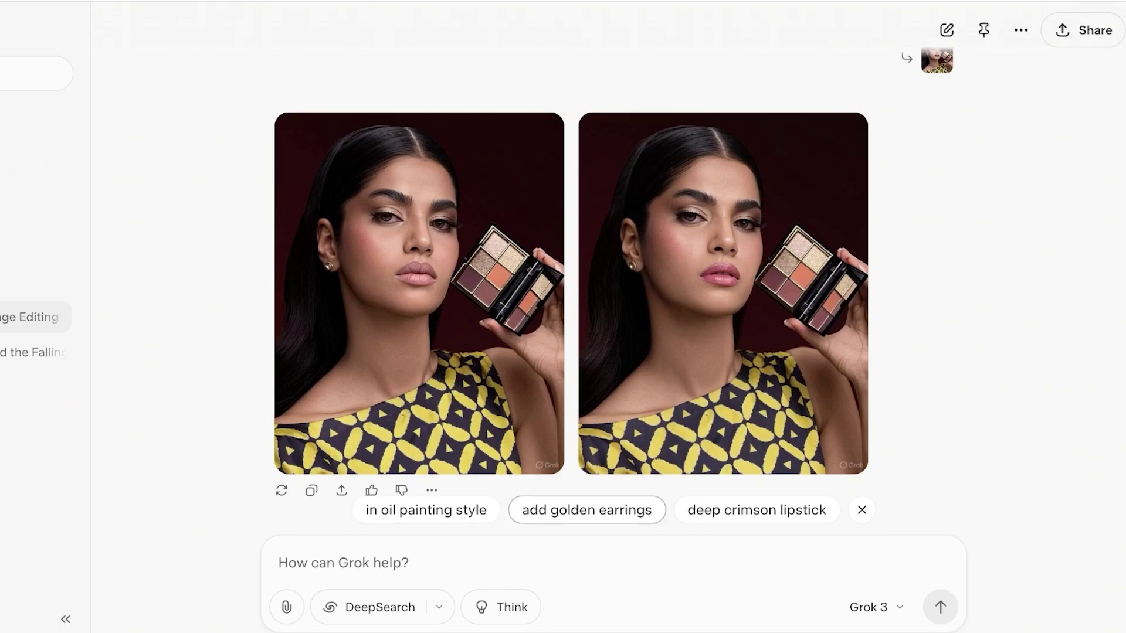
Step: Submit the suggested follow-up "add golden earrings" and compare the new images with the previous ones
click(586, 510)
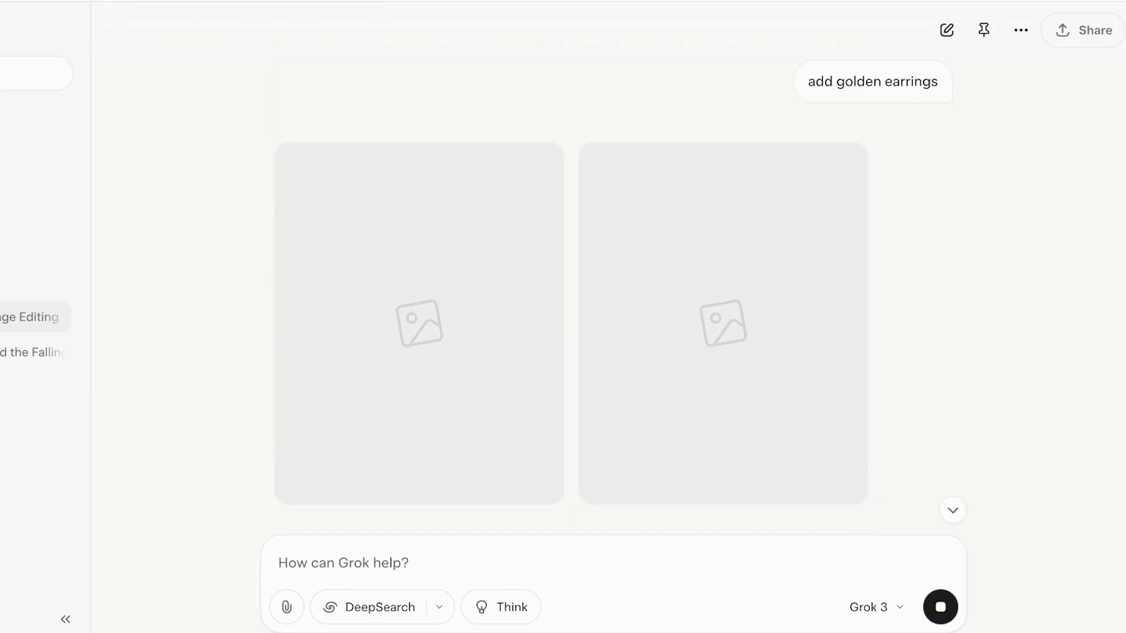
scroll(723, 234, up, 6)
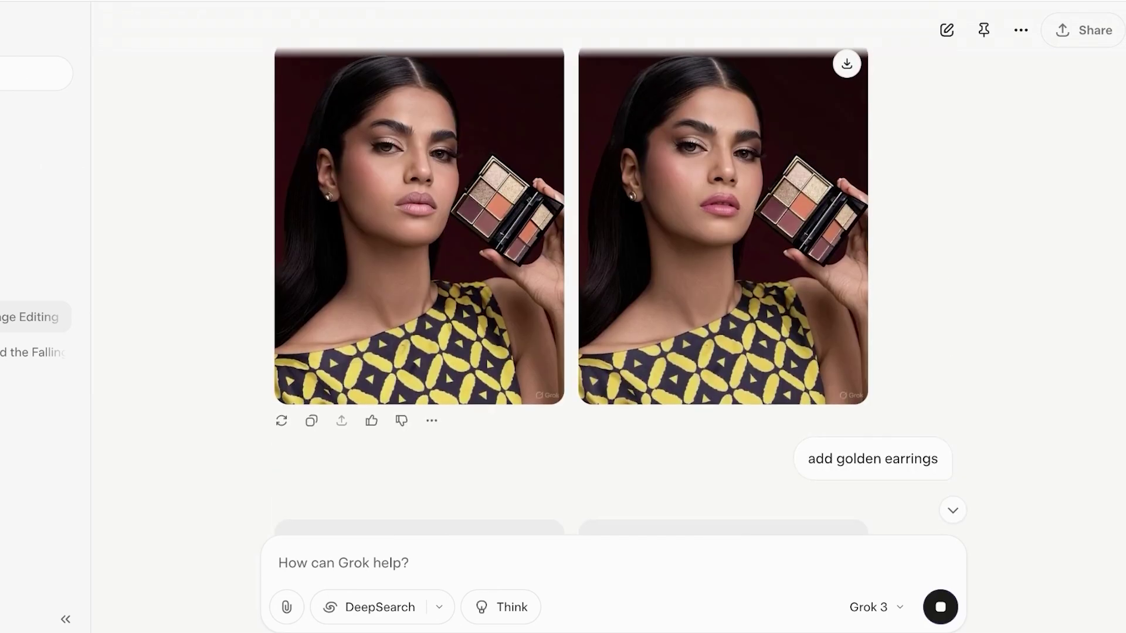
scroll(723, 234, down, 6)
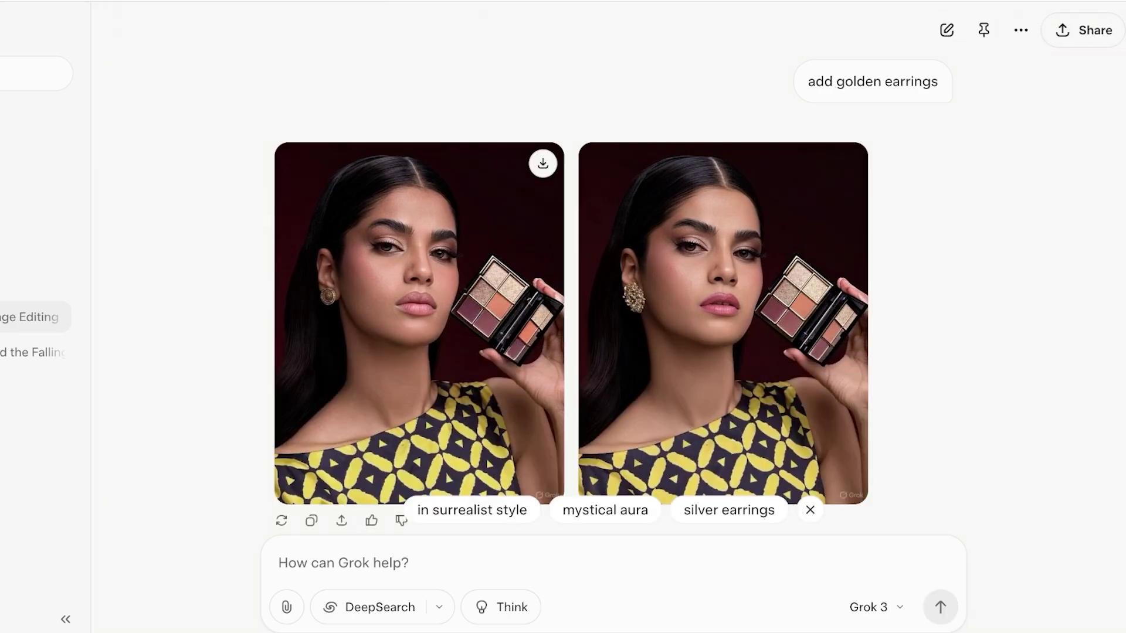
scroll(563, 308, down, 1)
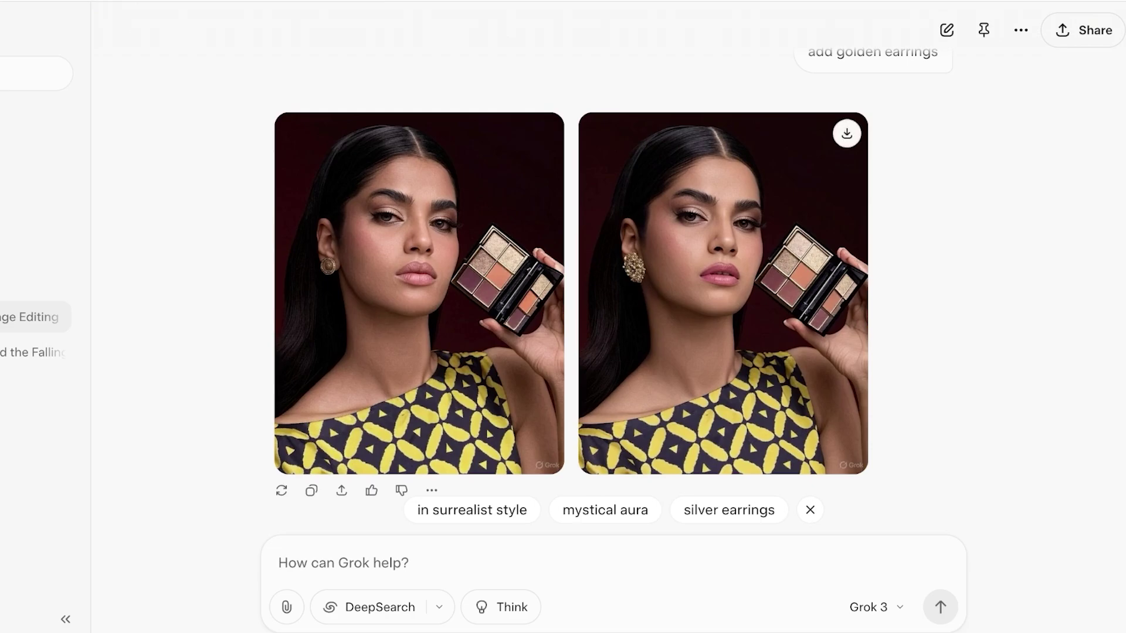
Step: Download both golden earrings images from the image editor, starting with the second one, and close the editor
click(722, 293)
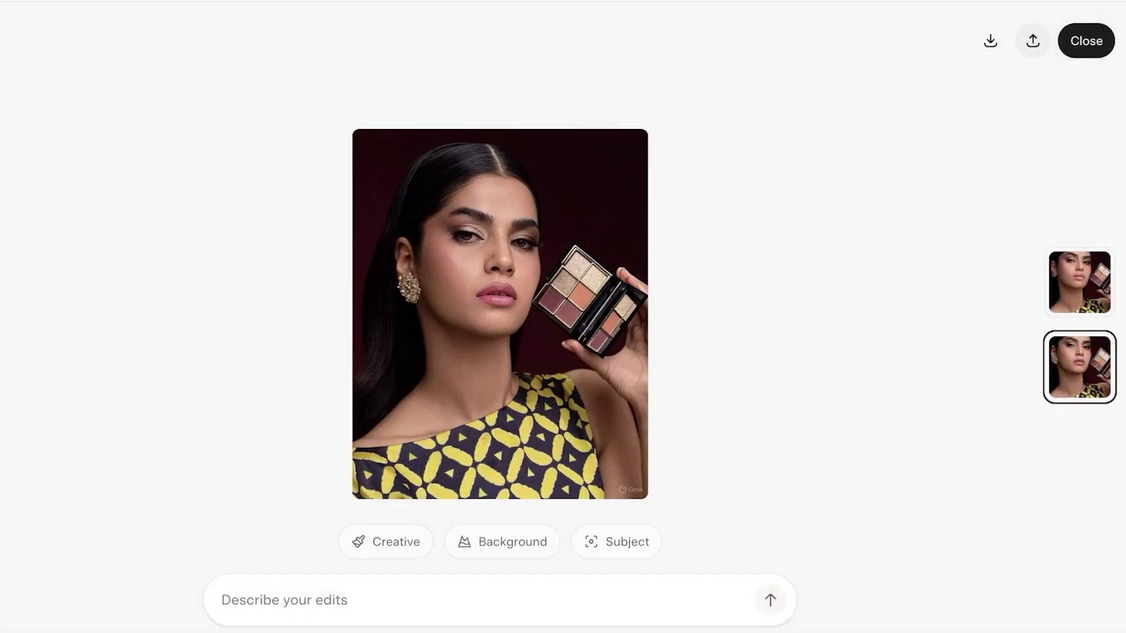
click(990, 41)
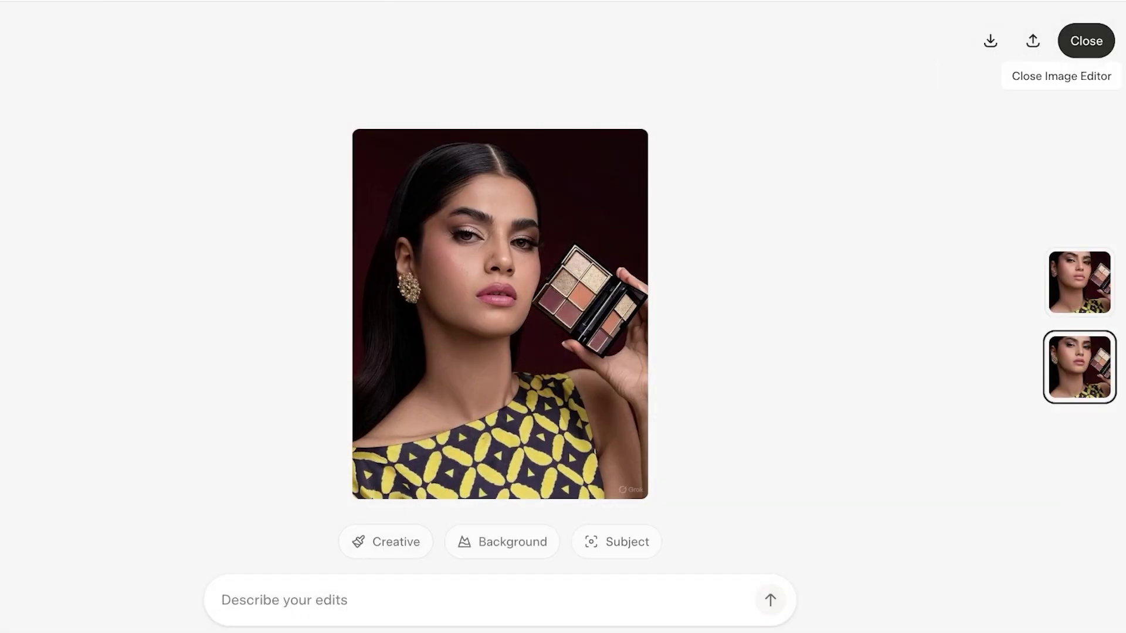
click(1086, 40)
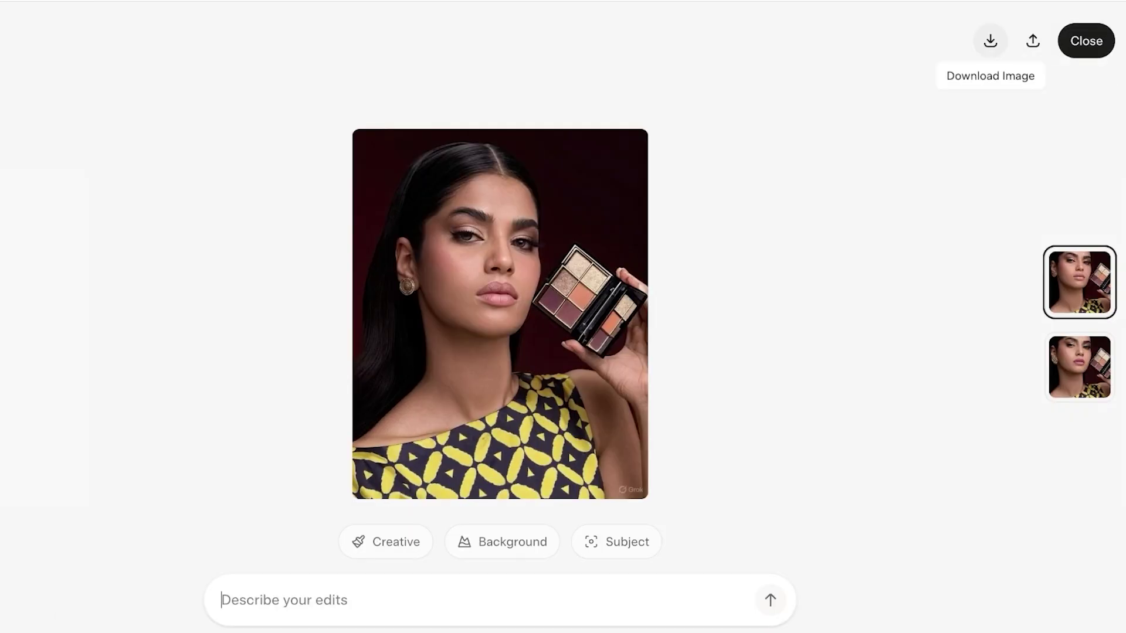
click(987, 40)
click(1086, 40)
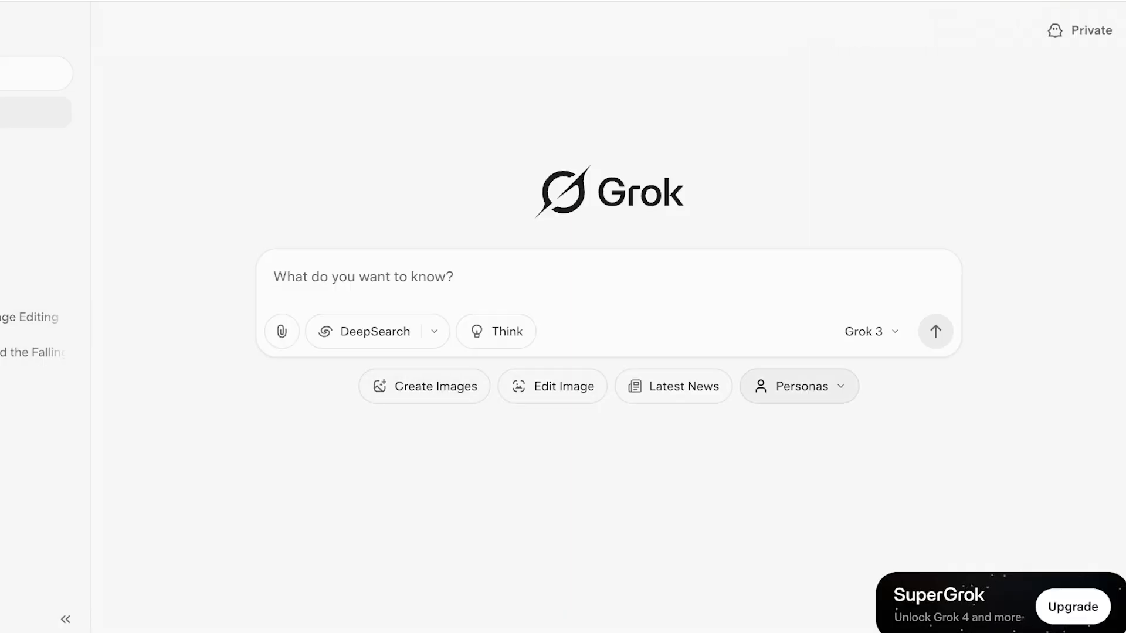
Step: Check the available personas in a new chat and request the latest news
click(799, 386)
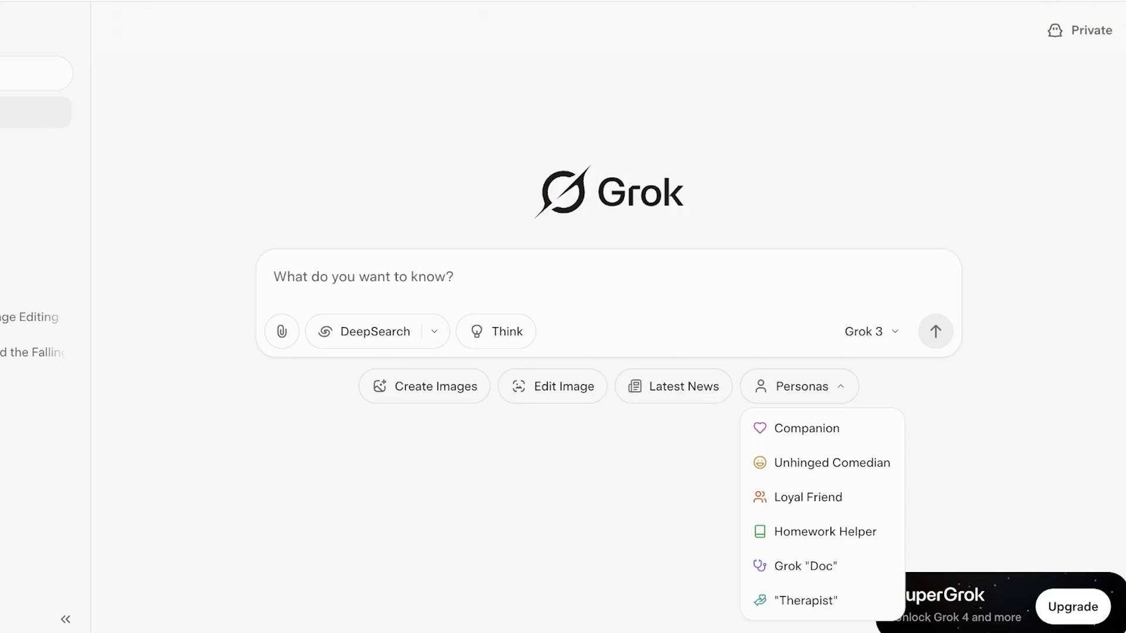
click(674, 387)
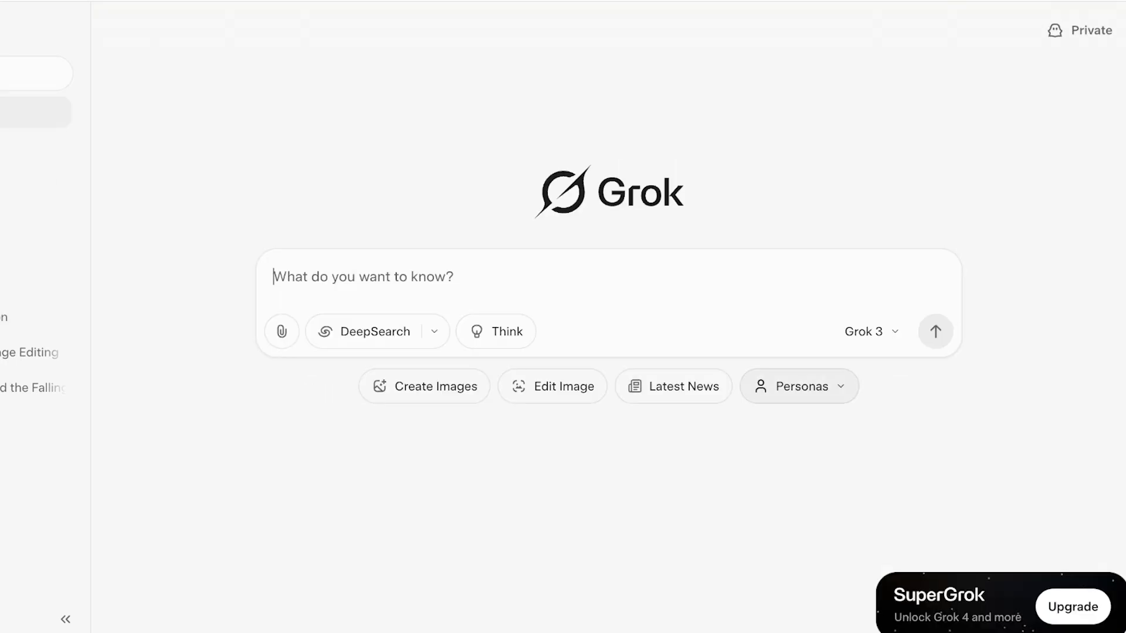
Step: Look over the available personas and close the list without choosing one
click(799, 386)
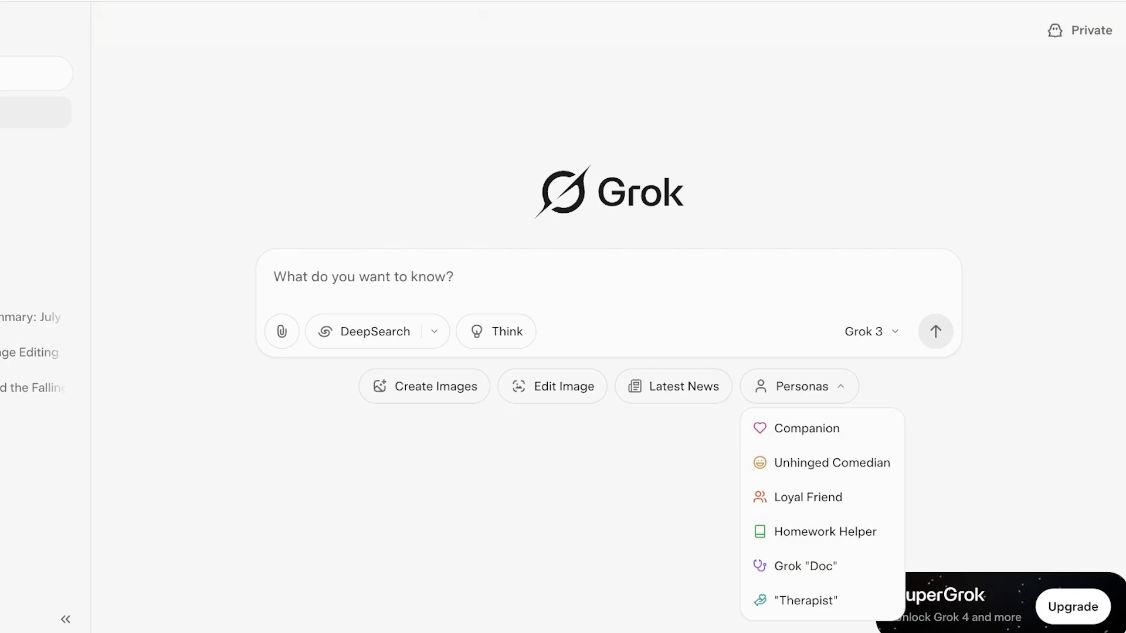
key(Escape)
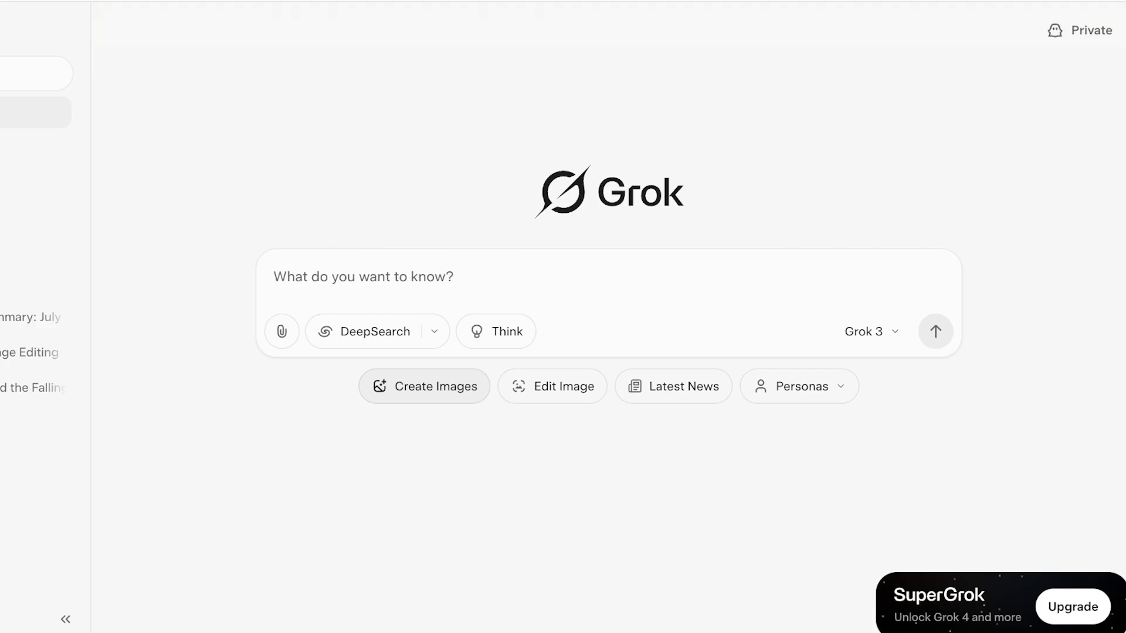
Step: Generate images with the prompt "Draw a hyperrealistic woman wearing a lux emerald dress standing on a rooftop with city lights in the background"
click(424, 386)
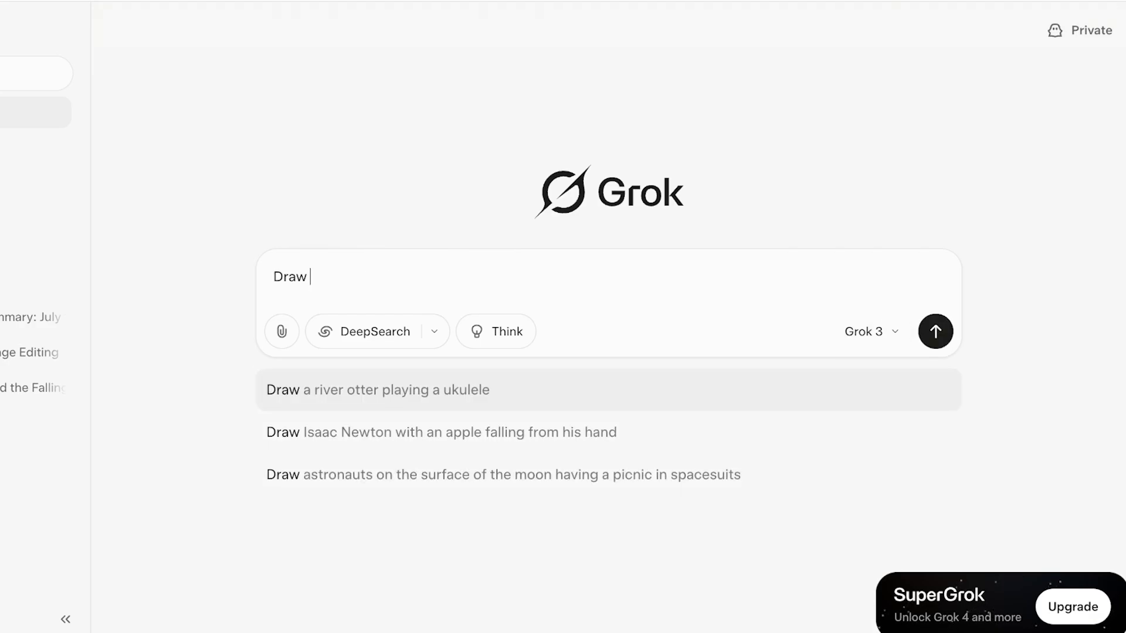
text(a hyperrealistic )
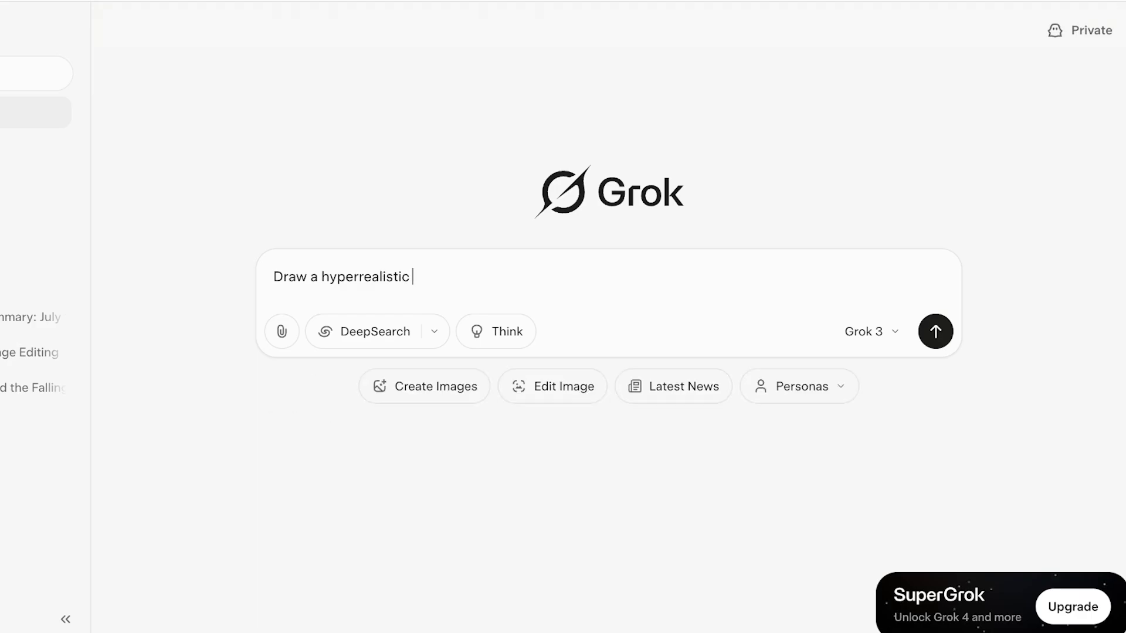
text(woman wearing a lux e)
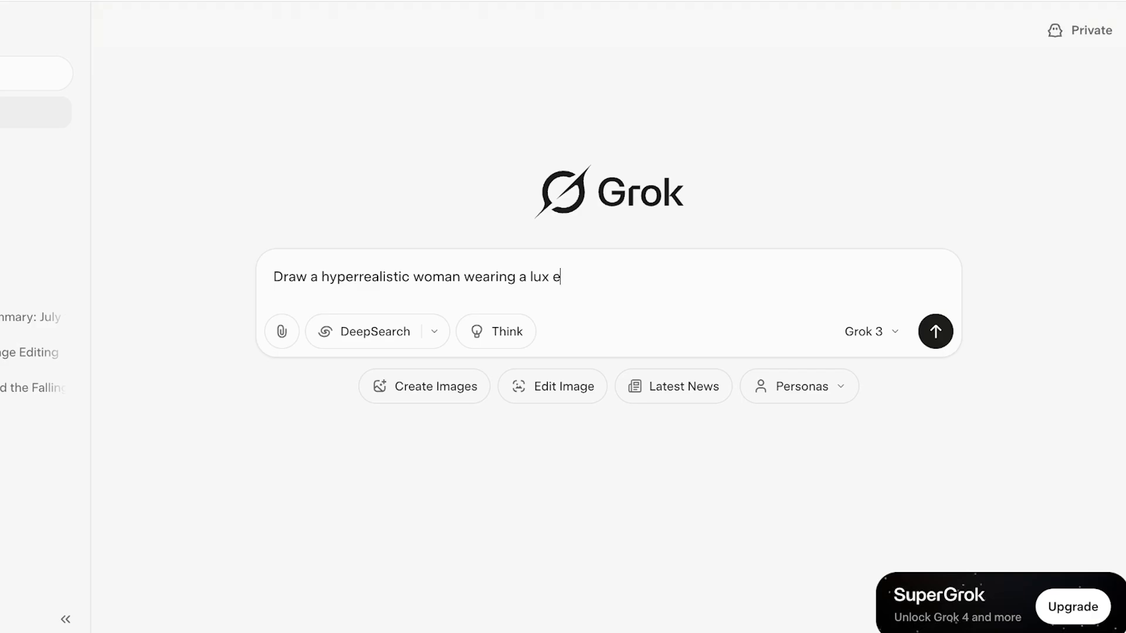
text(merald dress standing on a roog)
key(BackSpace)
text(f)
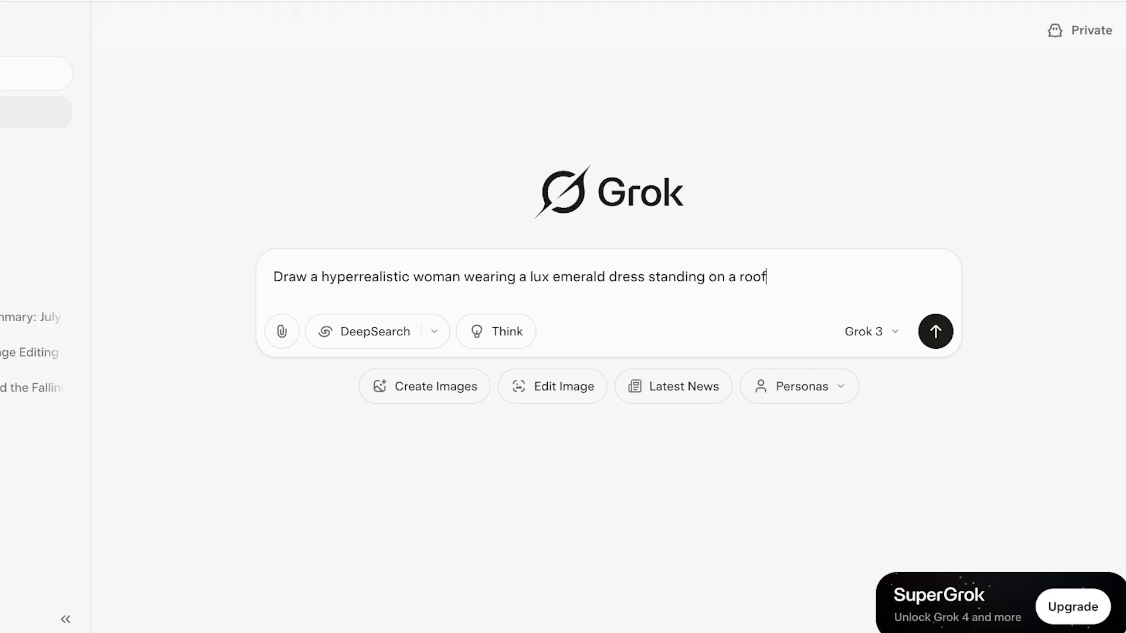
text(top with city lights in the background)
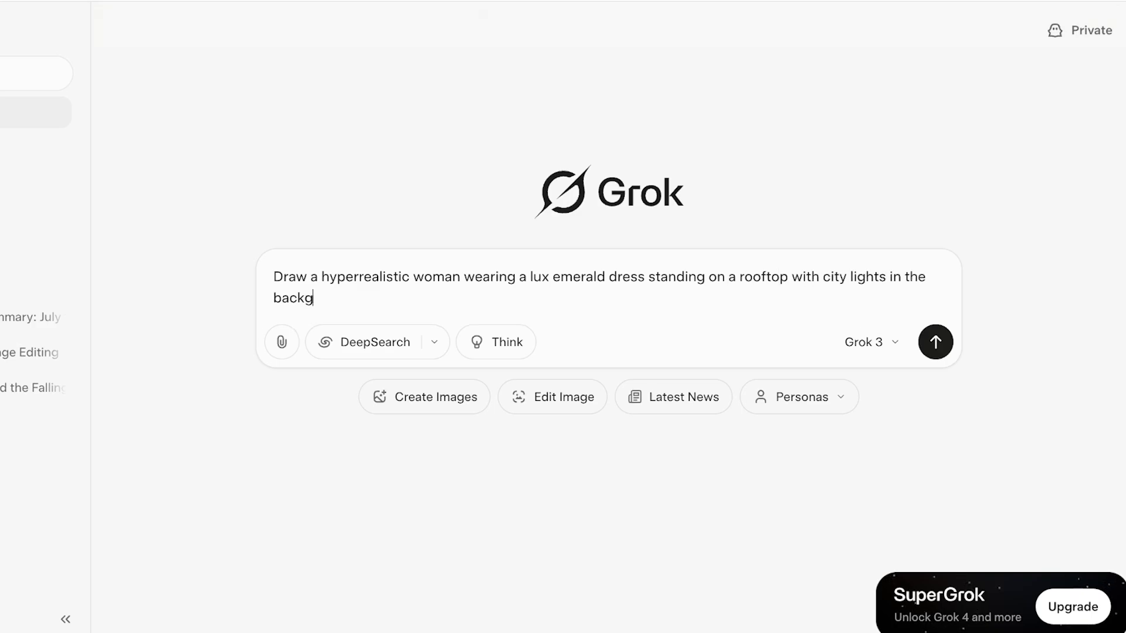
key(Return)
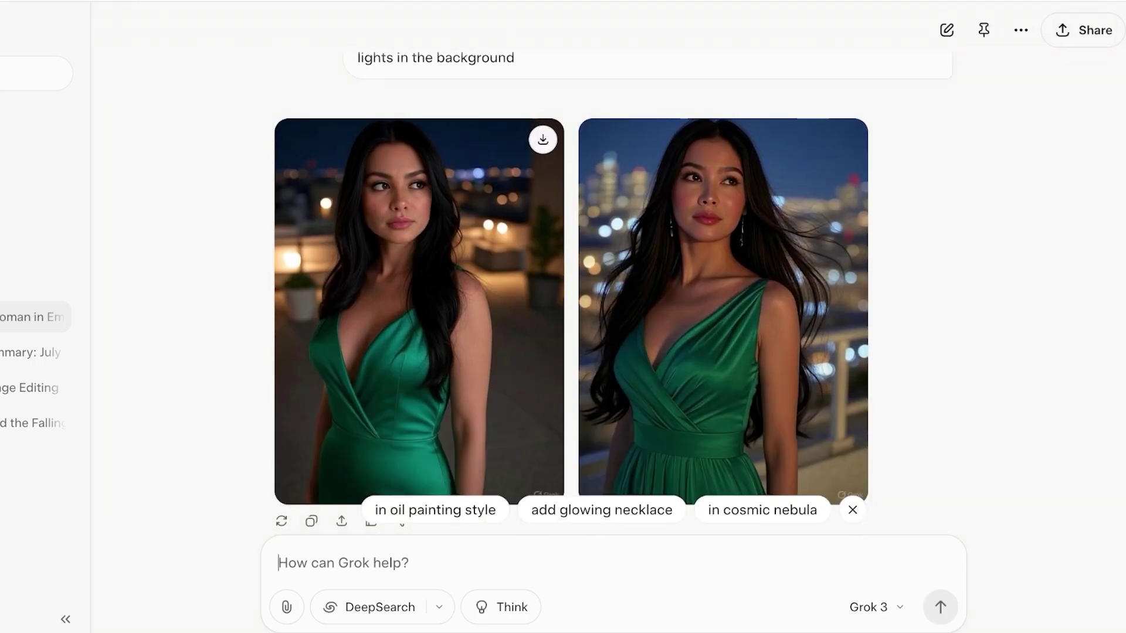
Step: Download both emerald dress images from the image editor, starting with the second one, and close the editor
click(723, 281)
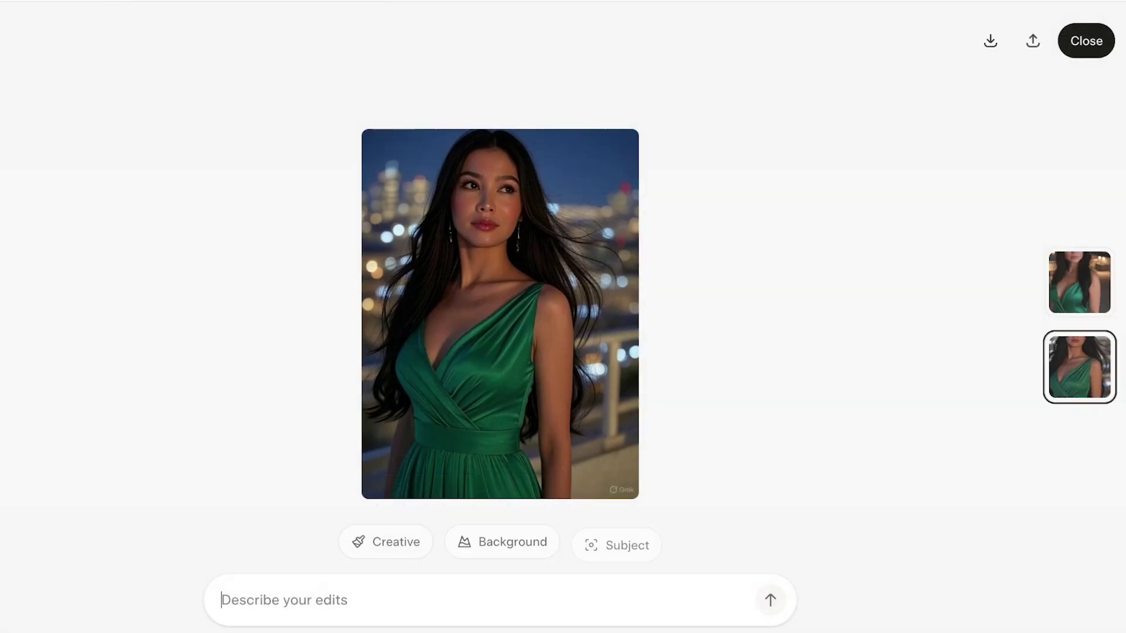
click(1035, 41)
click(1116, 41)
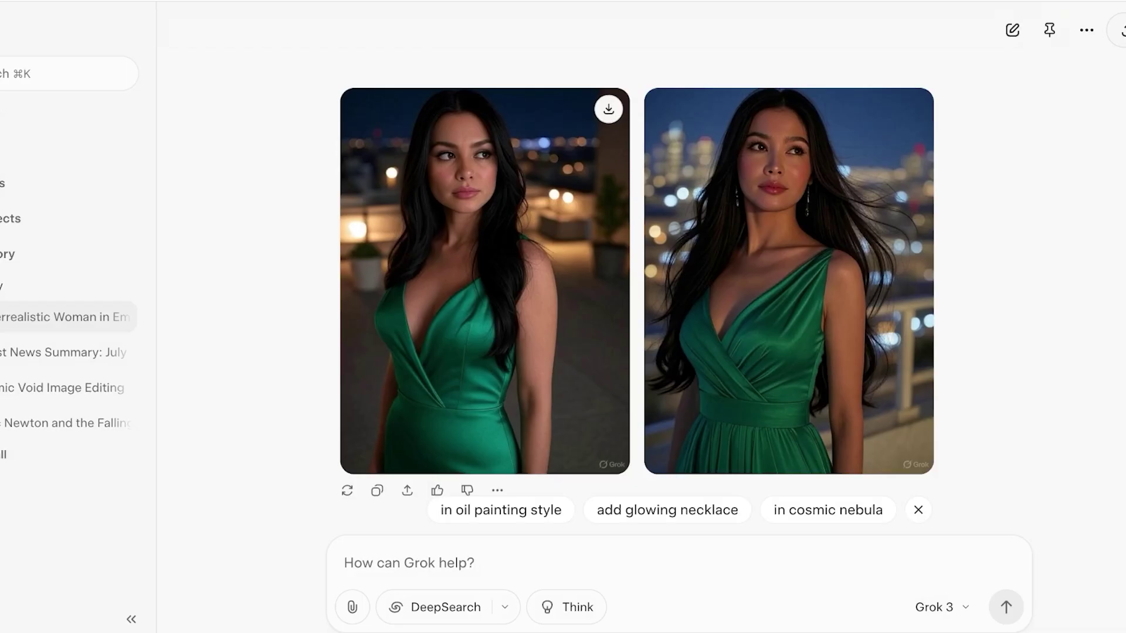
click(485, 282)
click(1056, 41)
click(1124, 40)
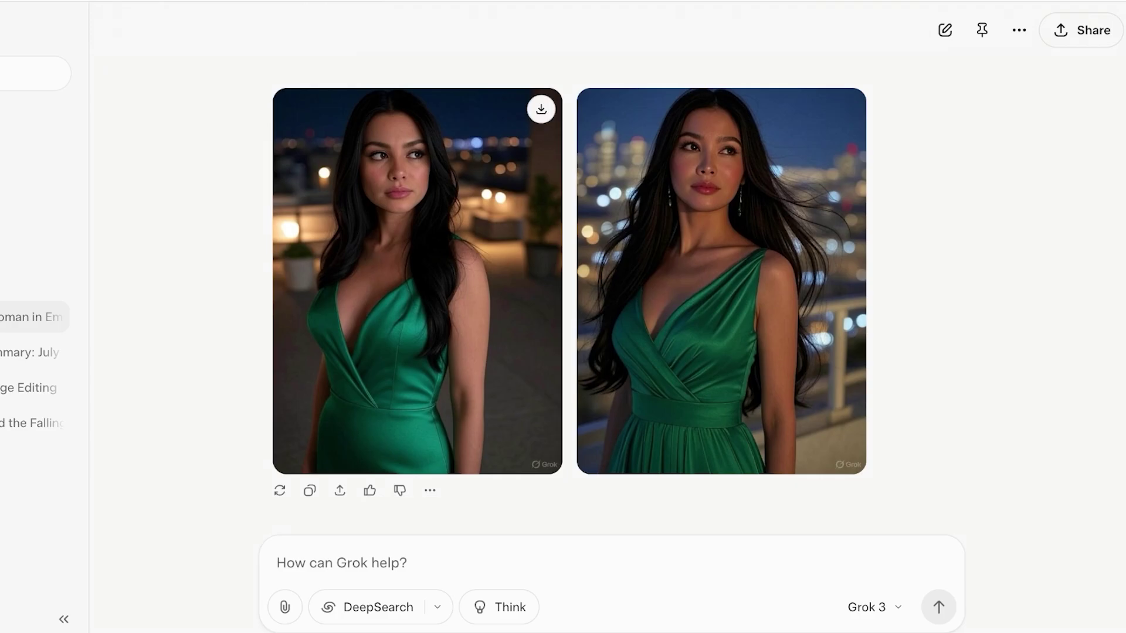
Step: Review the emerald dress prompt with its images, and open the SuperGrok upgrade offer from a new chat
scroll(418, 281, up, 2)
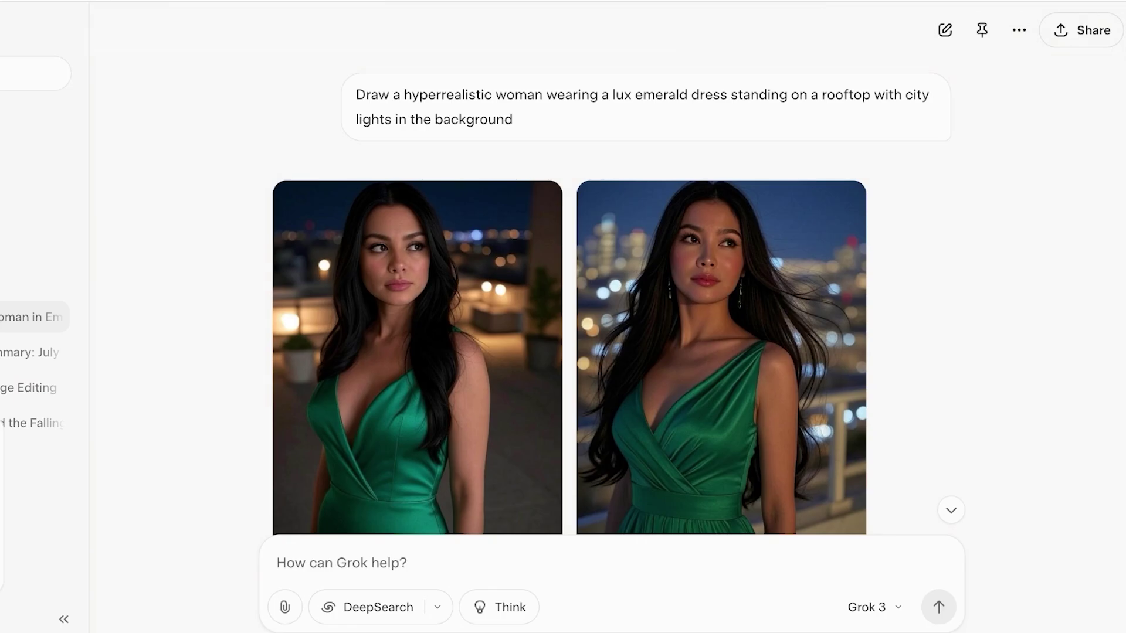
click(17, 112)
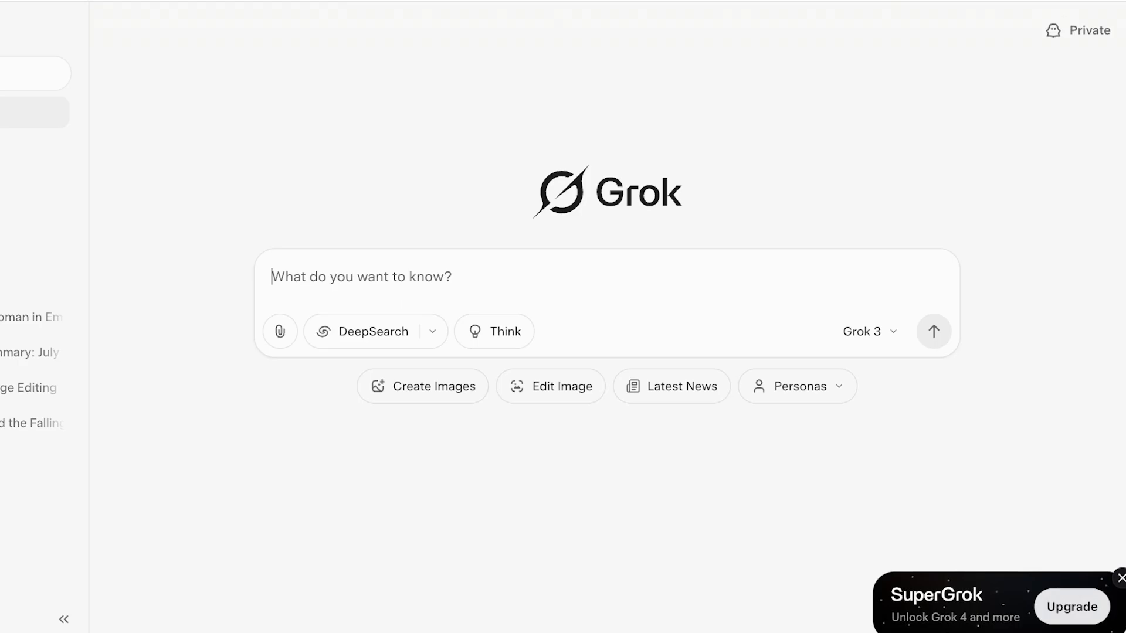
click(1072, 607)
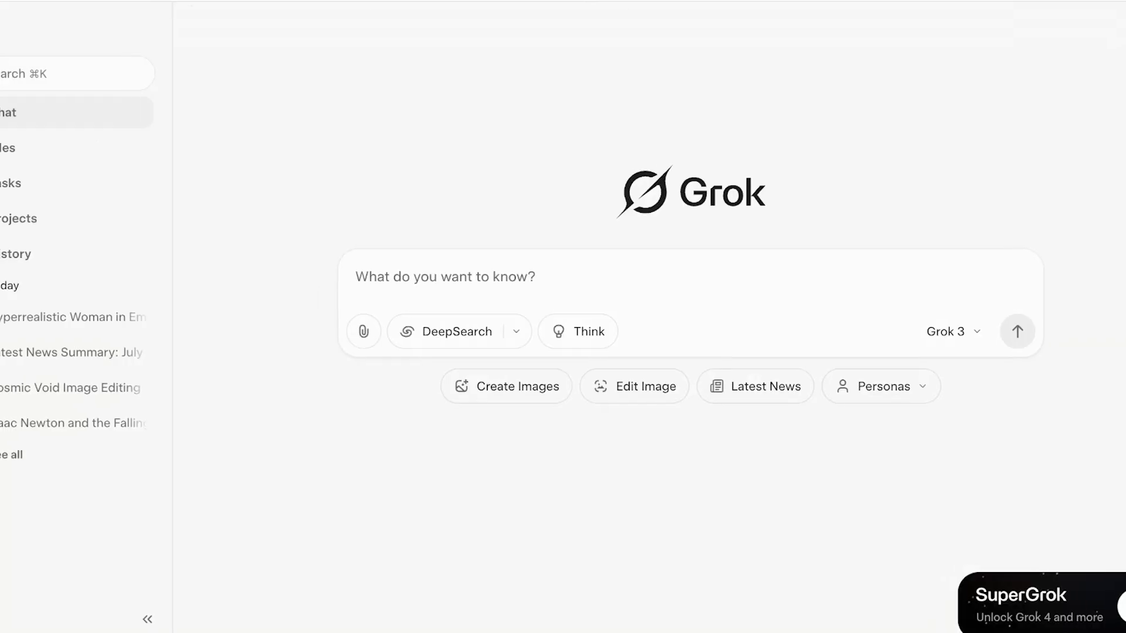
Step: View the Projects page and return to a new chat
click(52, 218)
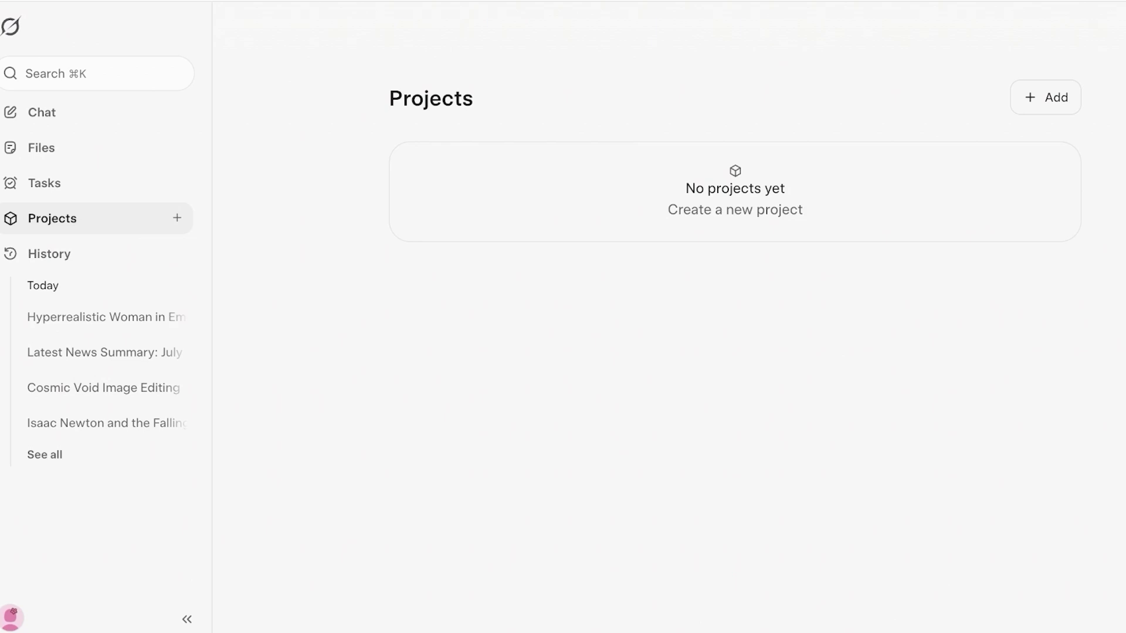
click(42, 112)
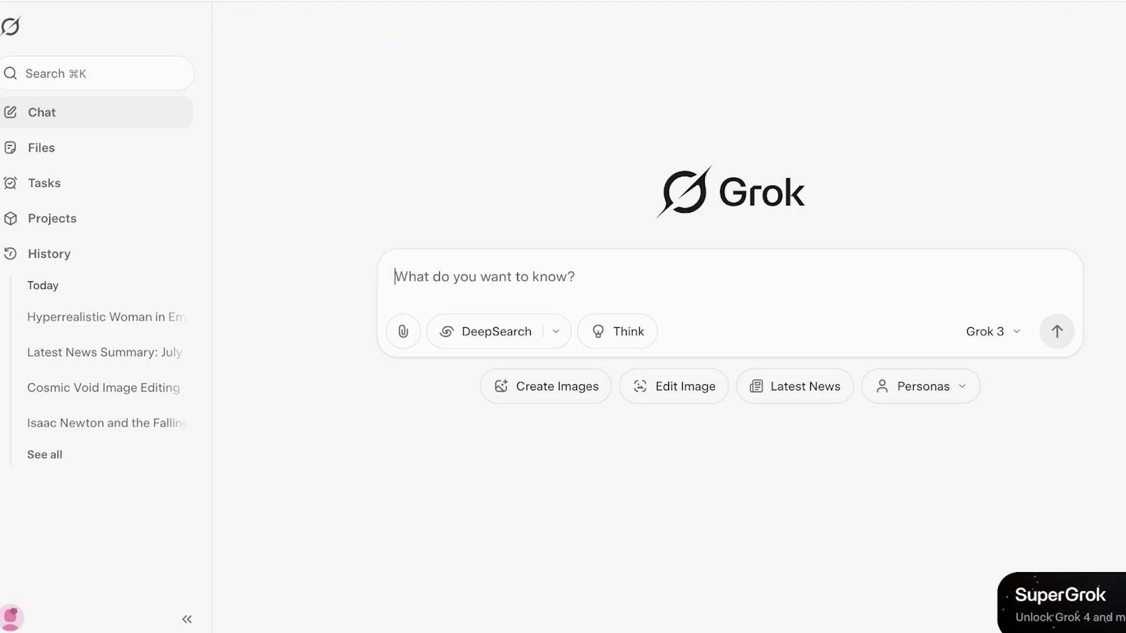